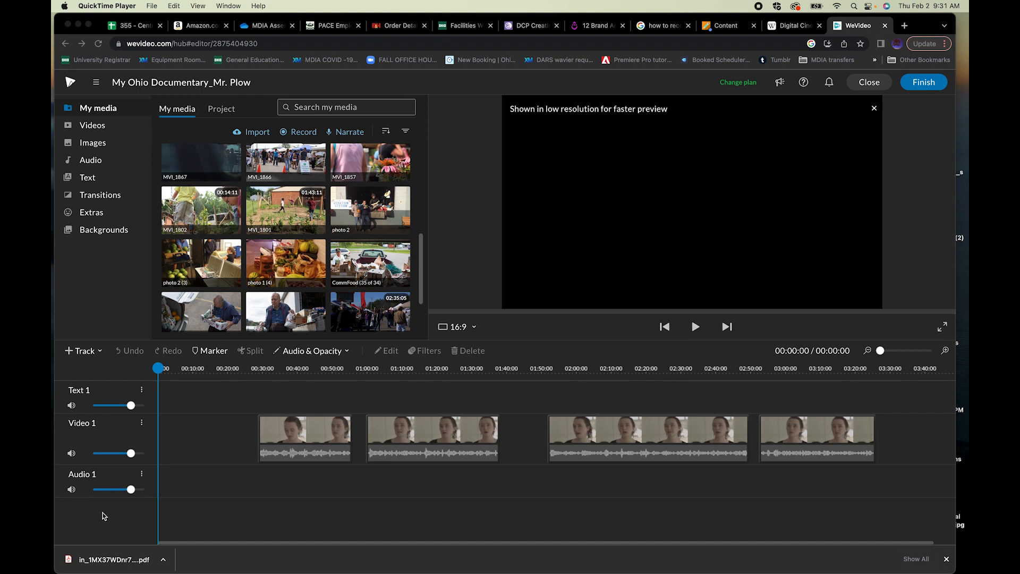
Step: Look through the media library and play the first interview clip on Video 1 from about 31 seconds
click(304, 372)
click(303, 367)
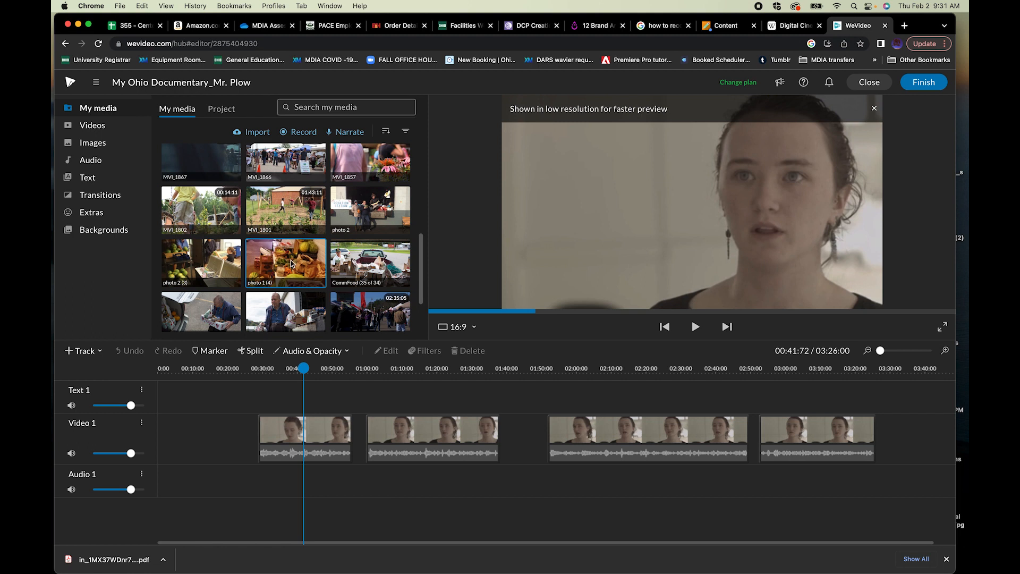
scroll(291, 263, down, 2)
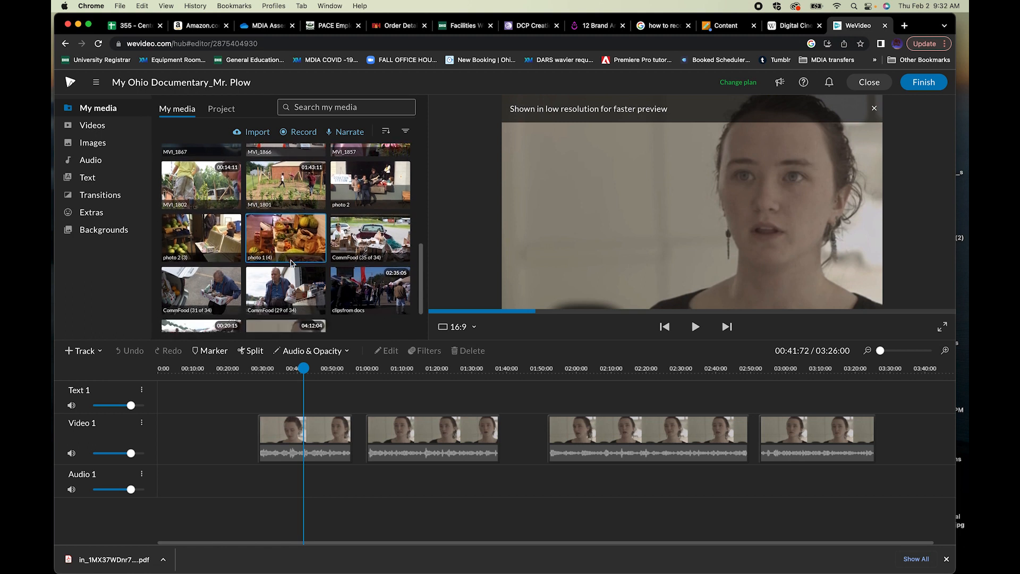
scroll(291, 263, up, 3)
scroll(291, 263, up, 5)
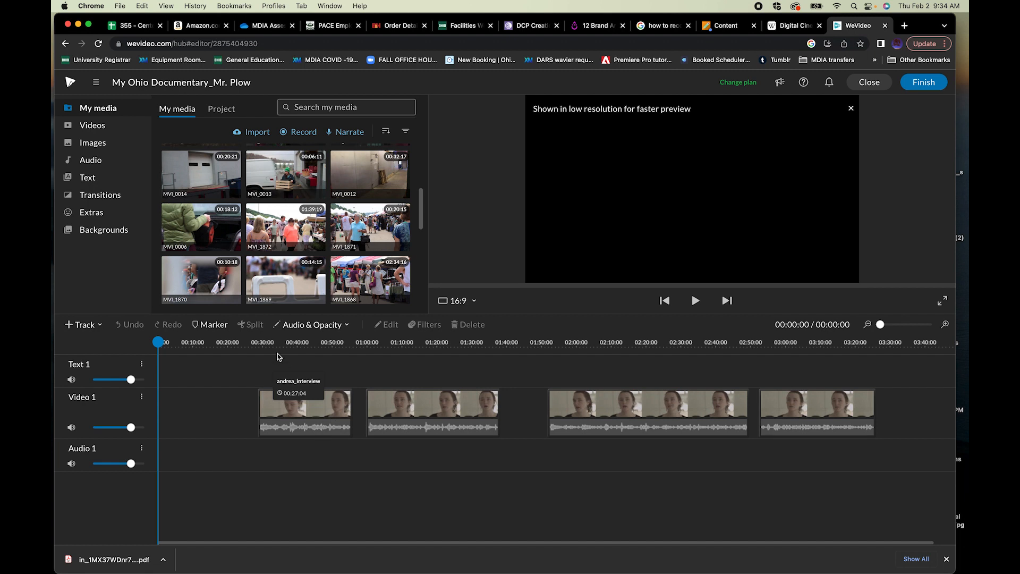
click(260, 343)
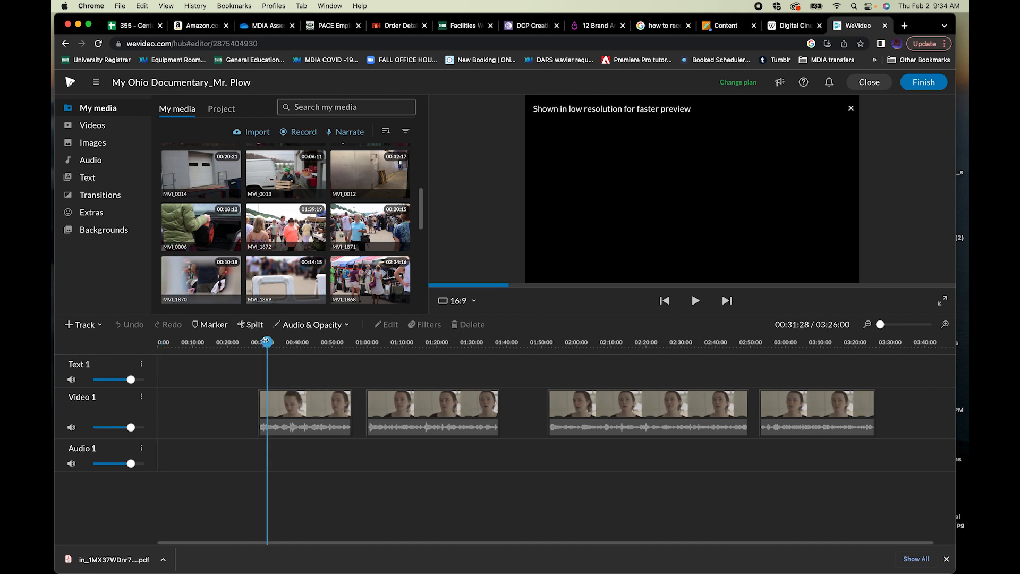
key(space)
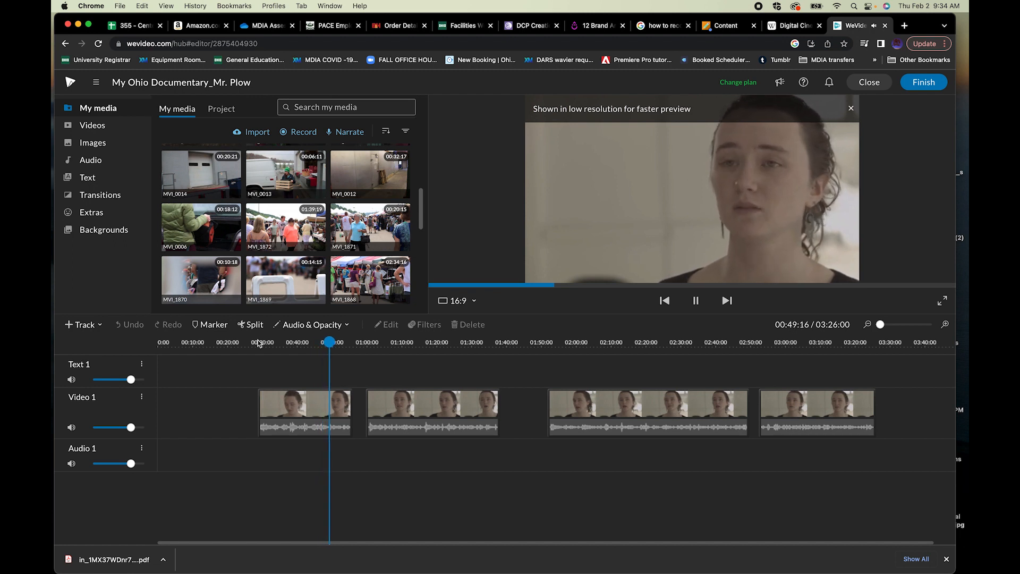
key(space)
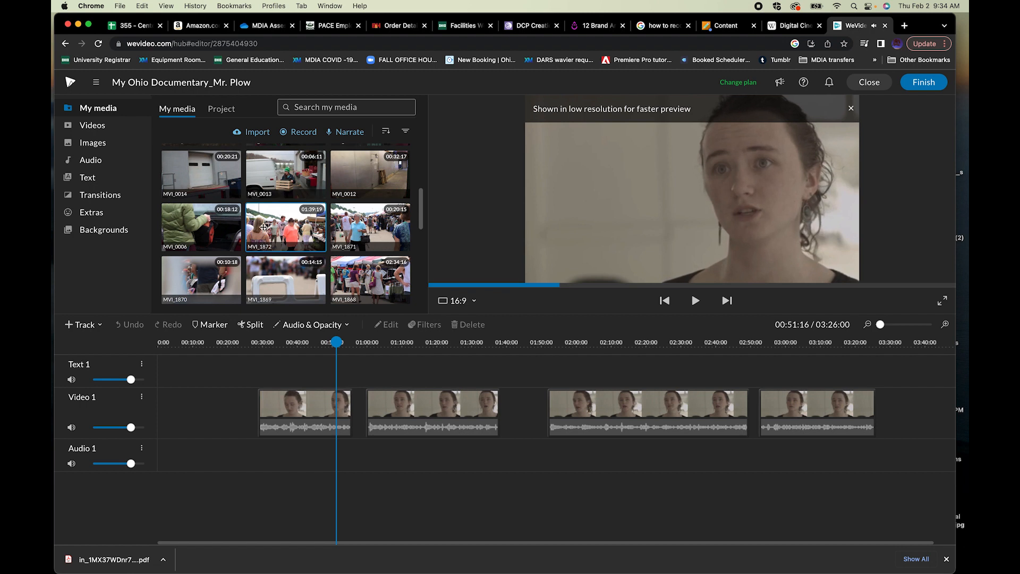
Step: Preview the MVI_0014 and MVI_1869 clips in the media library as possible B-roll
scroll(264, 227, up, 5)
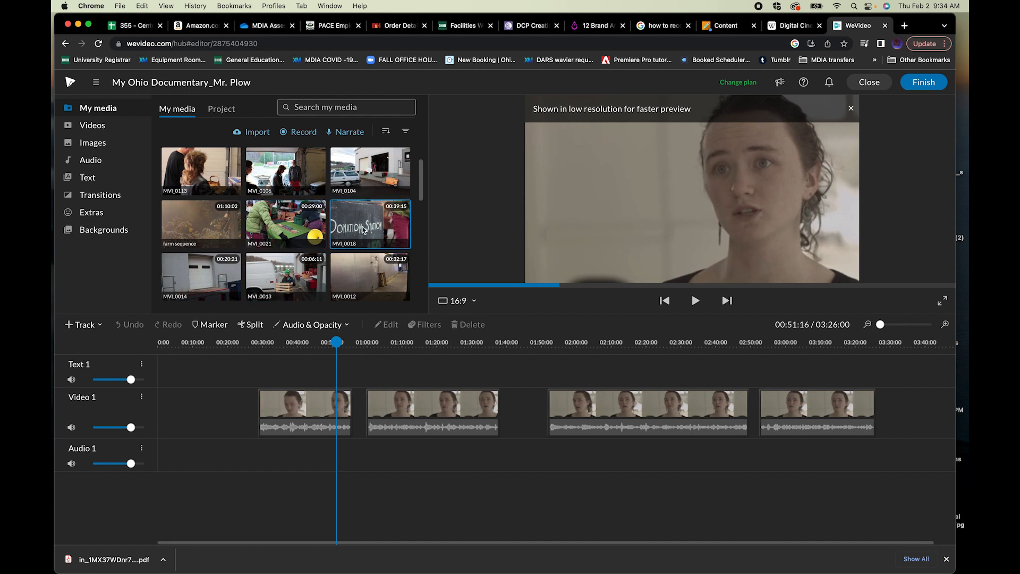
scroll(363, 229, down, 2)
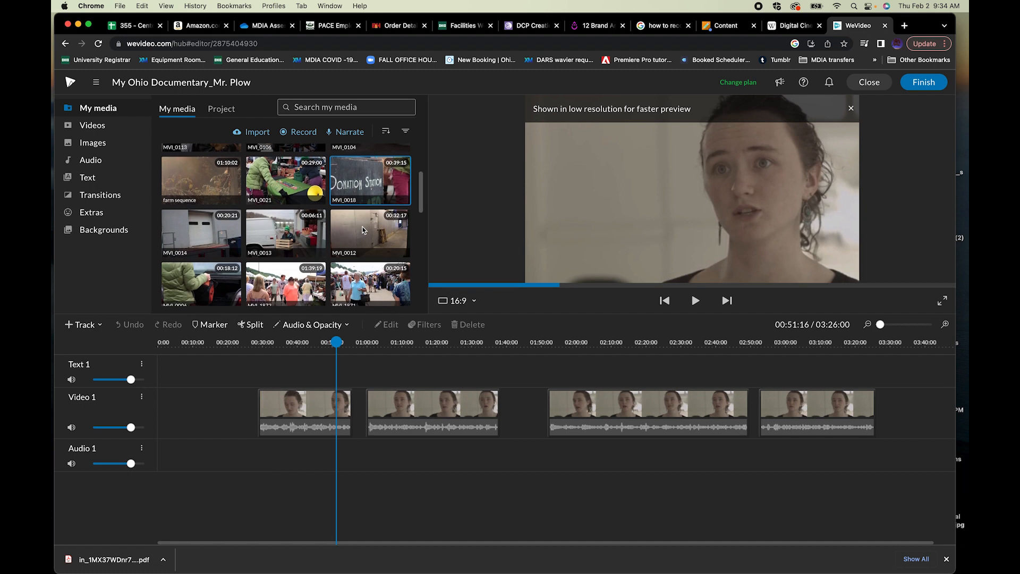
click(209, 230)
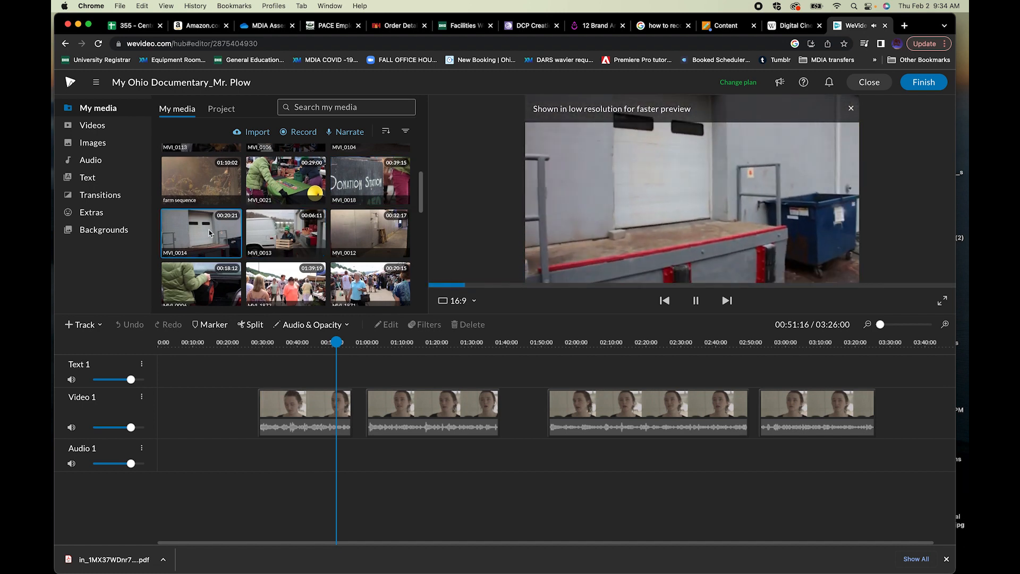
scroll(209, 229, down, 2)
click(295, 259)
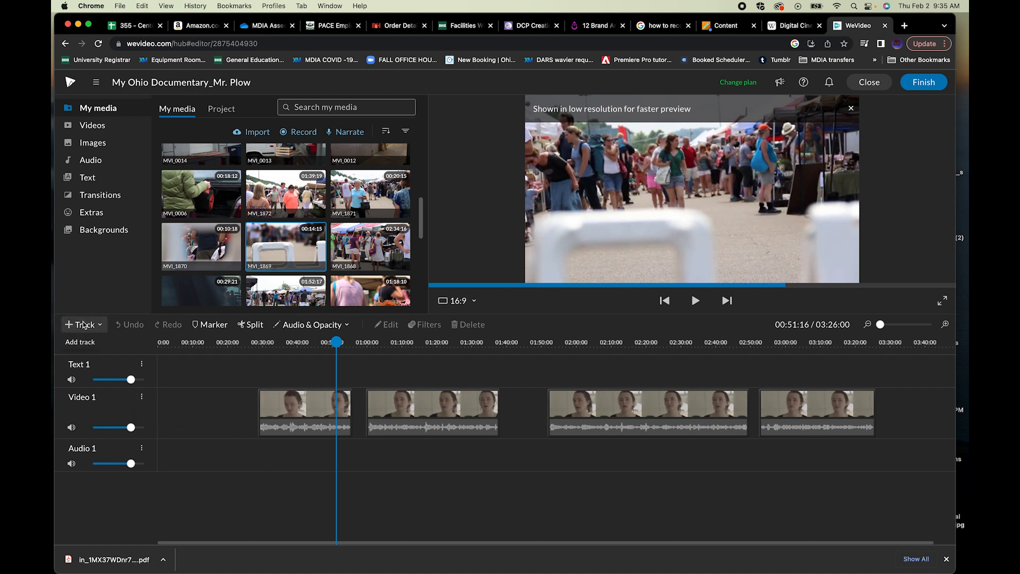
Step: Add a second video track and move it below the Text 1 track, directly above Video 1
click(99, 326)
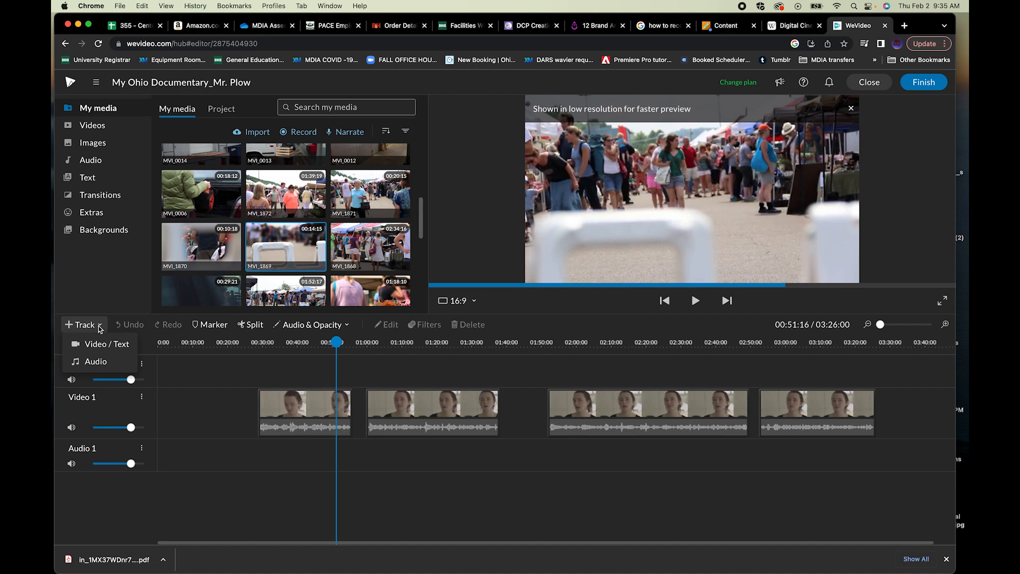
click(98, 345)
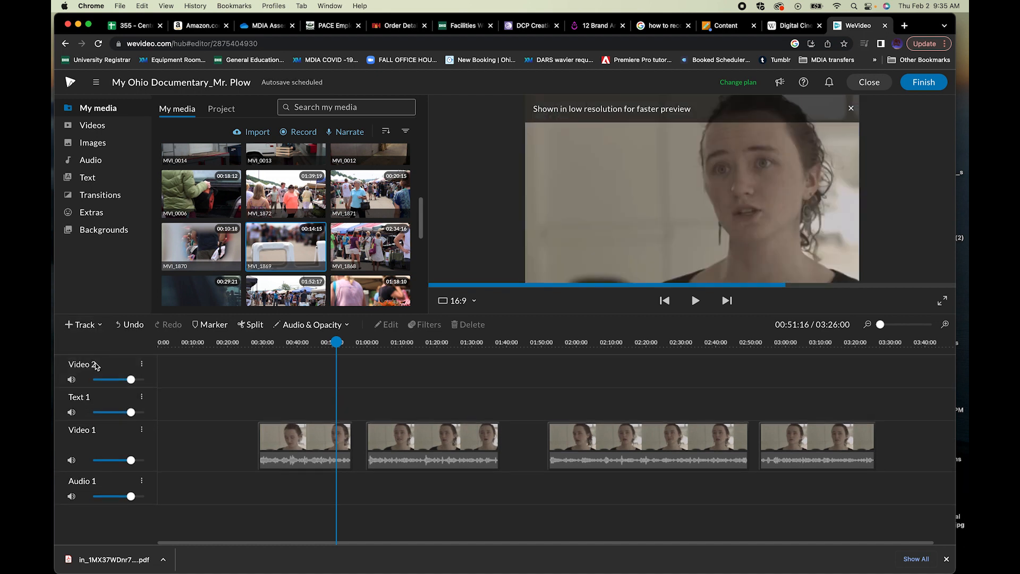
click(141, 365)
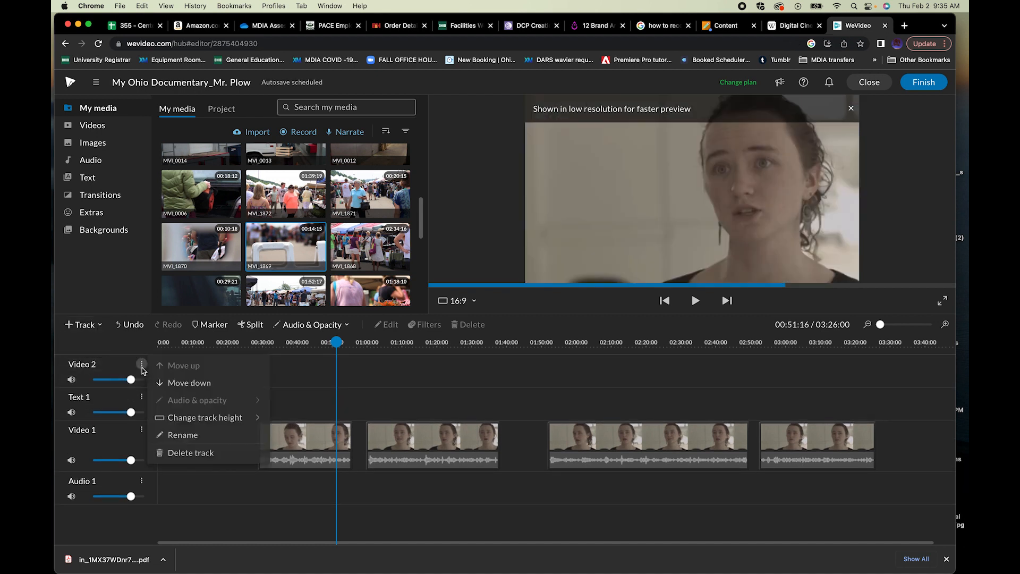
click(177, 383)
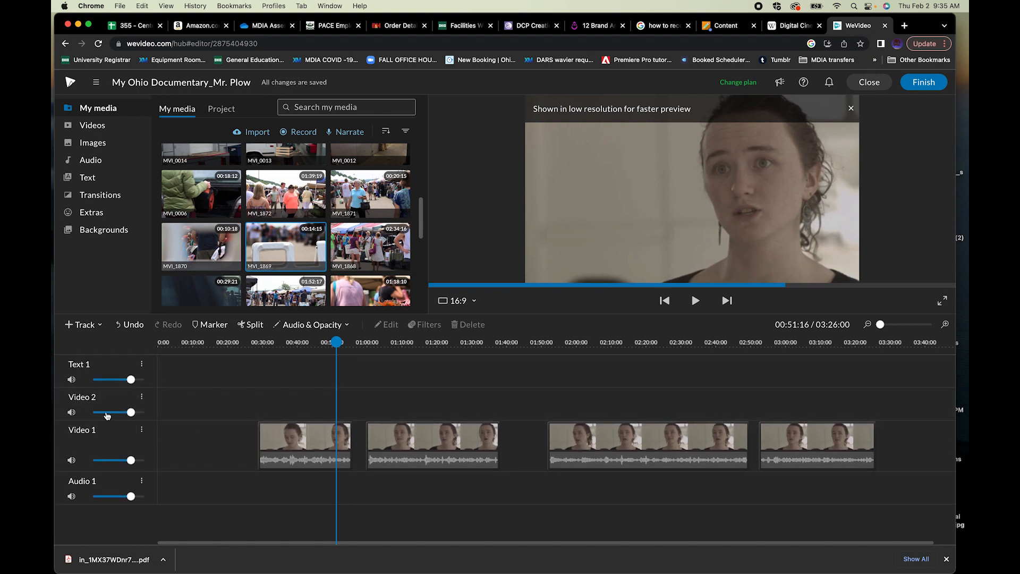
Step: Place the MVI_1869 farmers market clip on Video 2 at about 32.6 seconds, over the first interview clip, and play it
click(275, 246)
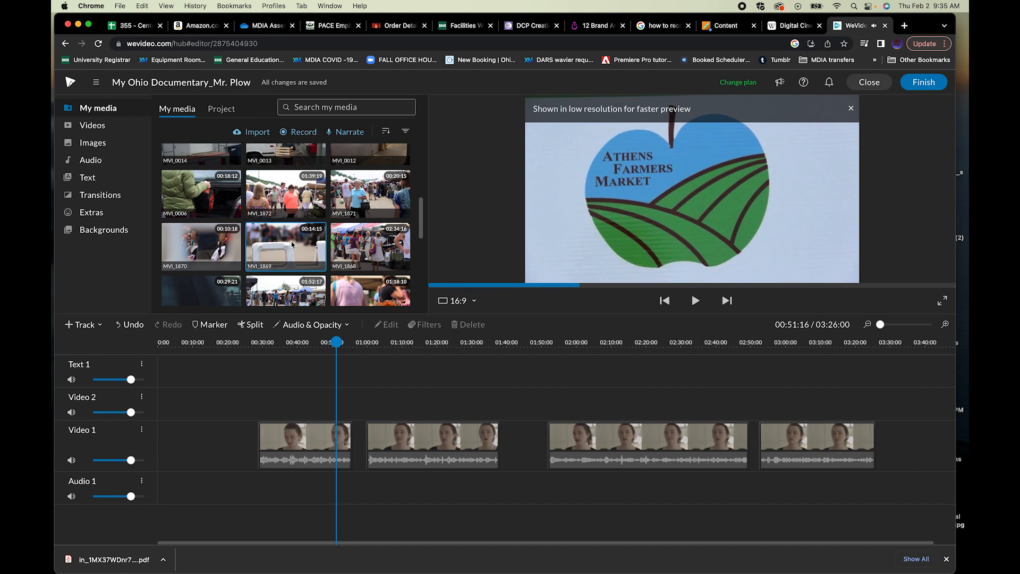
drag(289, 241, 283, 410)
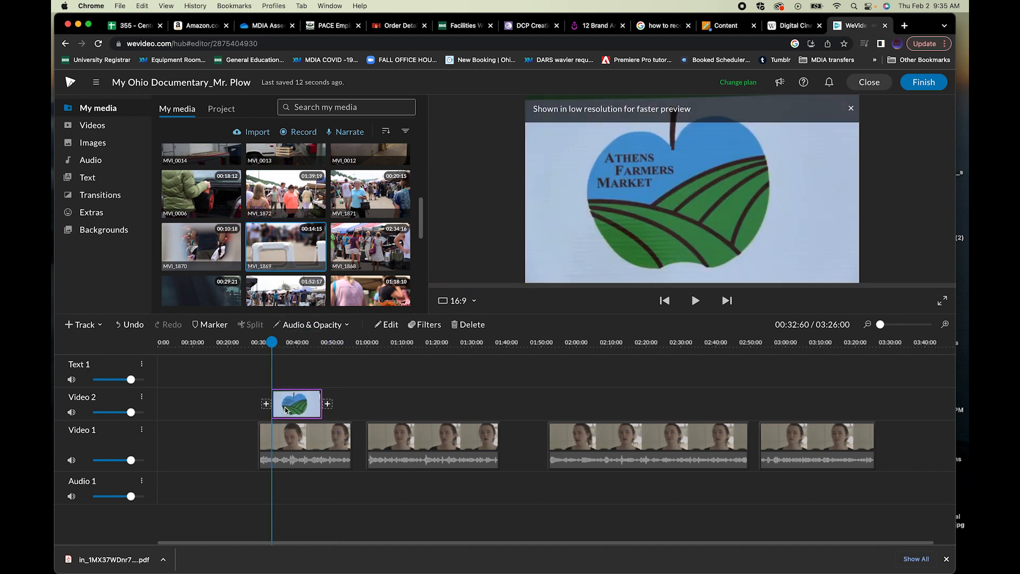
key(space)
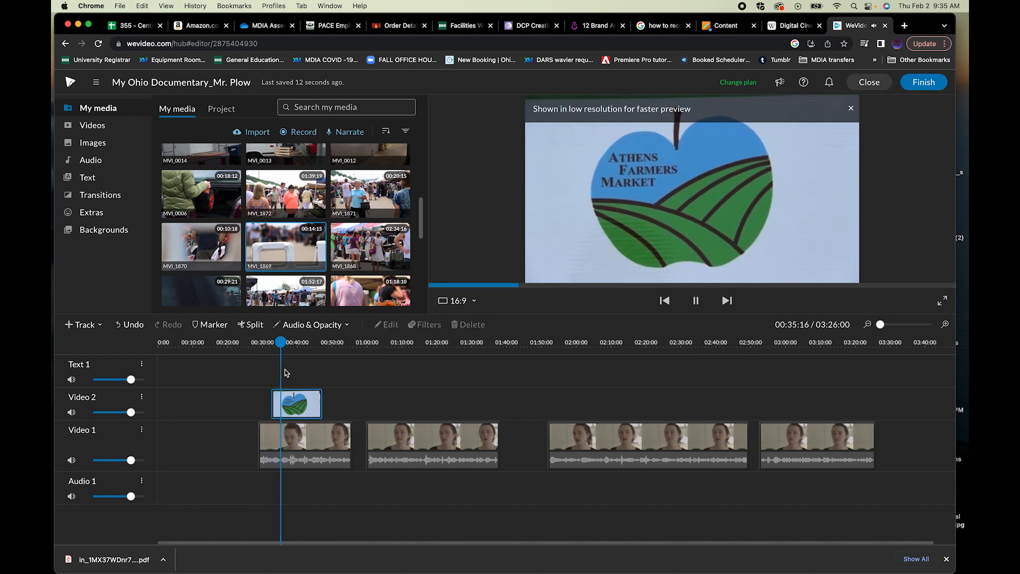
click(293, 407)
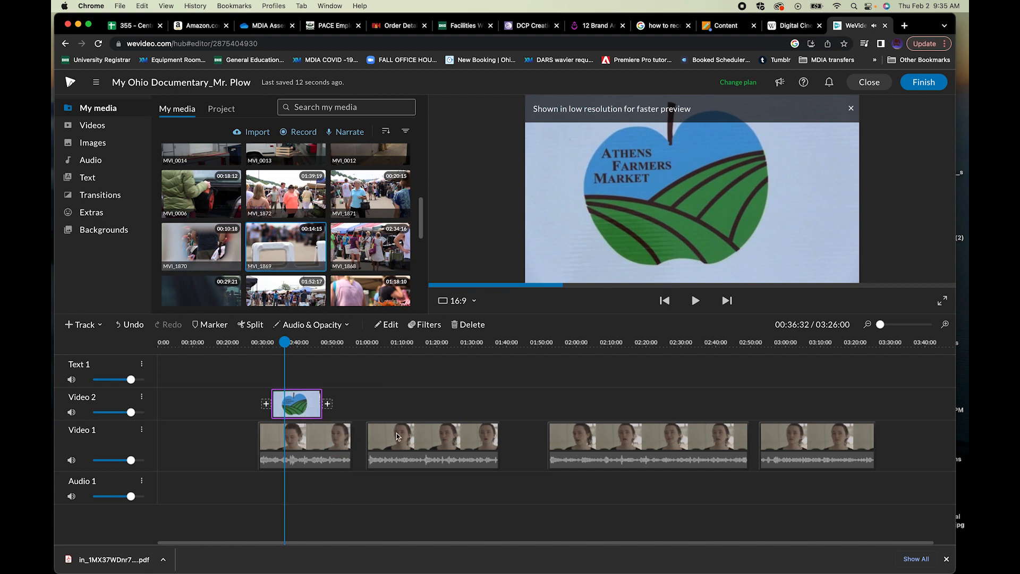
Step: Trim the start of the farmers market clip on Video 2 to about 38 seconds on the timeline
mouse_move(285, 342)
mouse_down()
mouse_move(308, 343)
mouse_move(291, 343)
mouse_up()
click(289, 395)
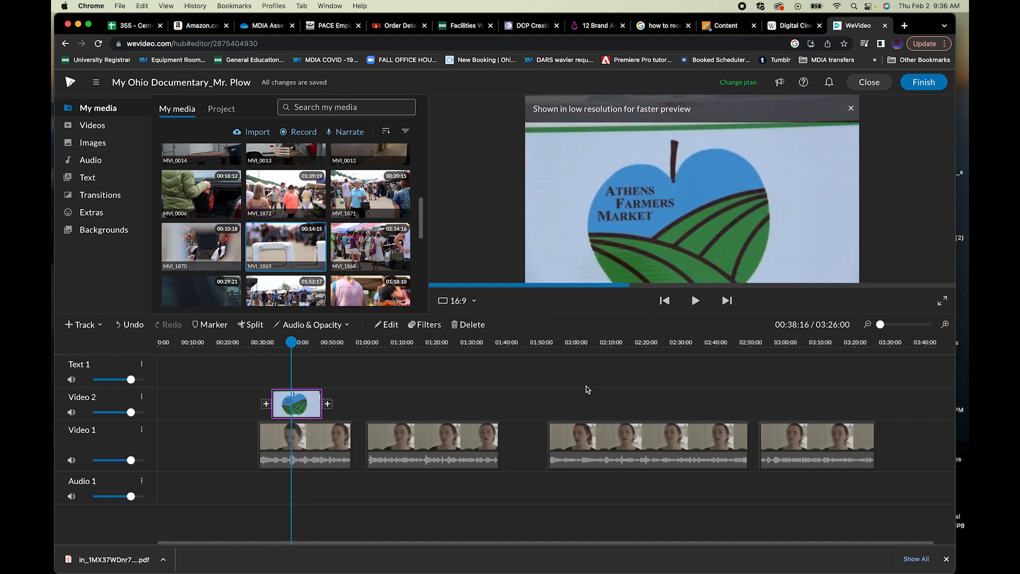
drag(879, 325, 883, 325)
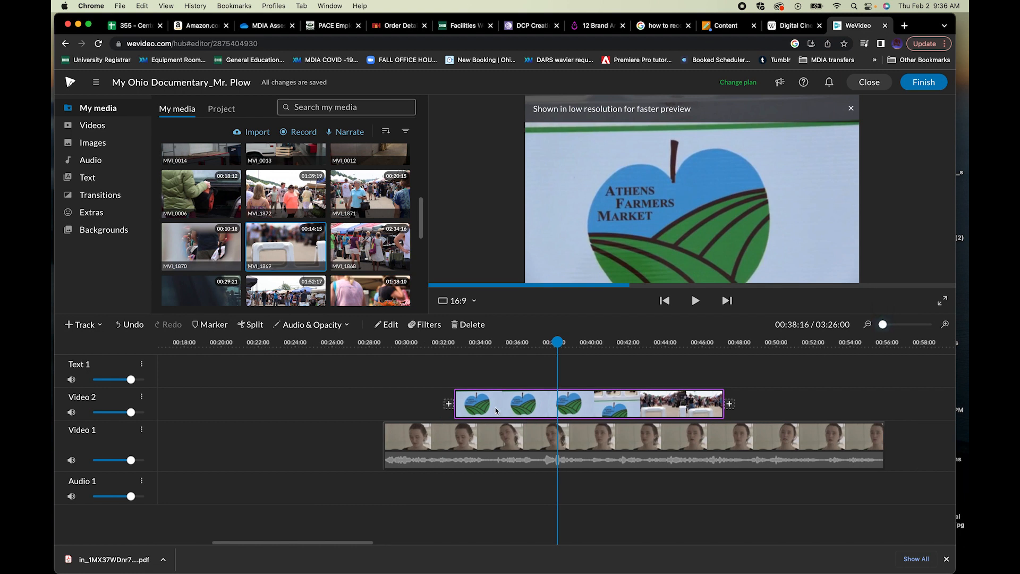
drag(456, 396, 557, 402)
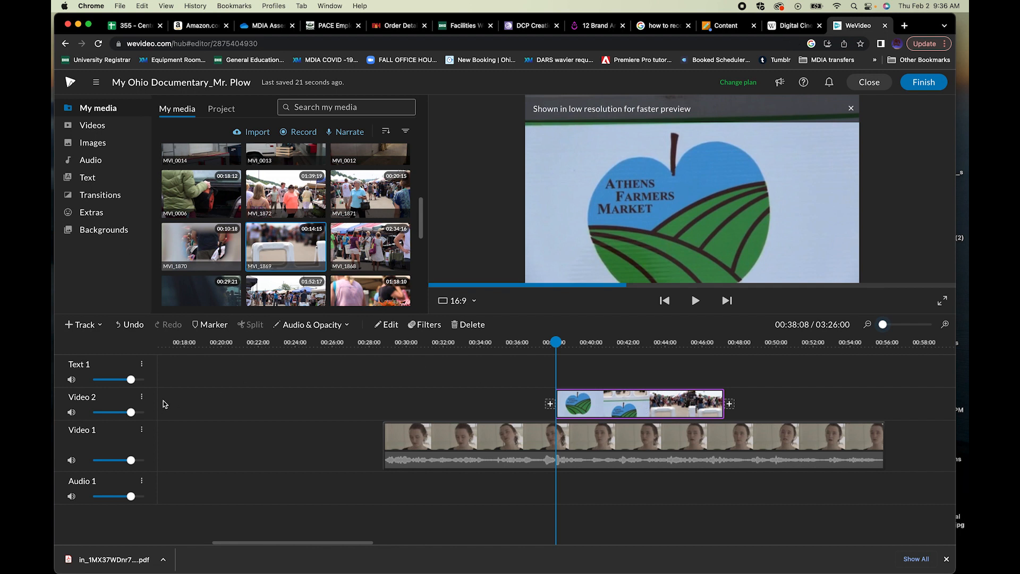
Step: Show the audio levels and lower the farmers market clip's volume to near the minimum at both its start and end
click(345, 325)
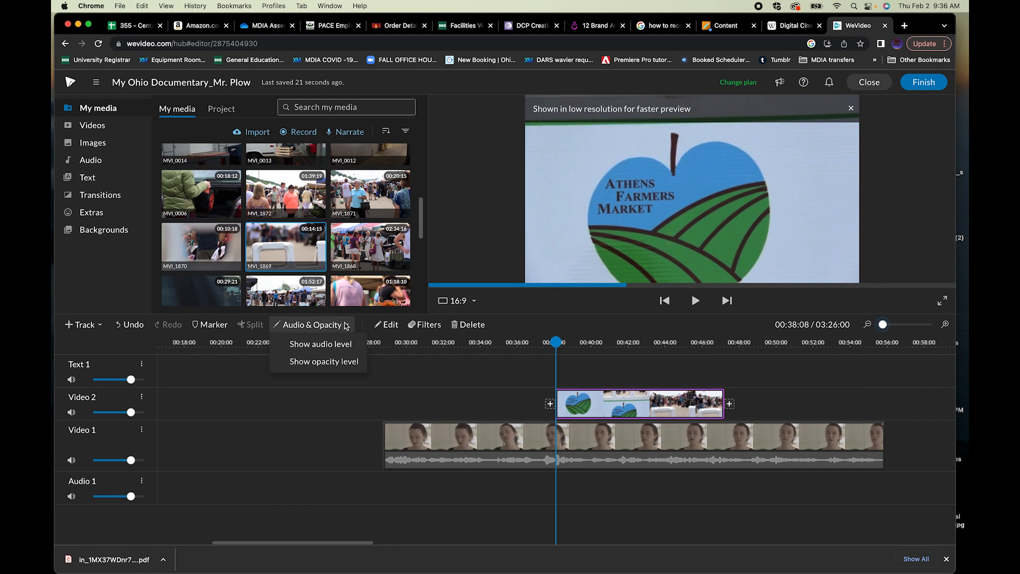
click(334, 350)
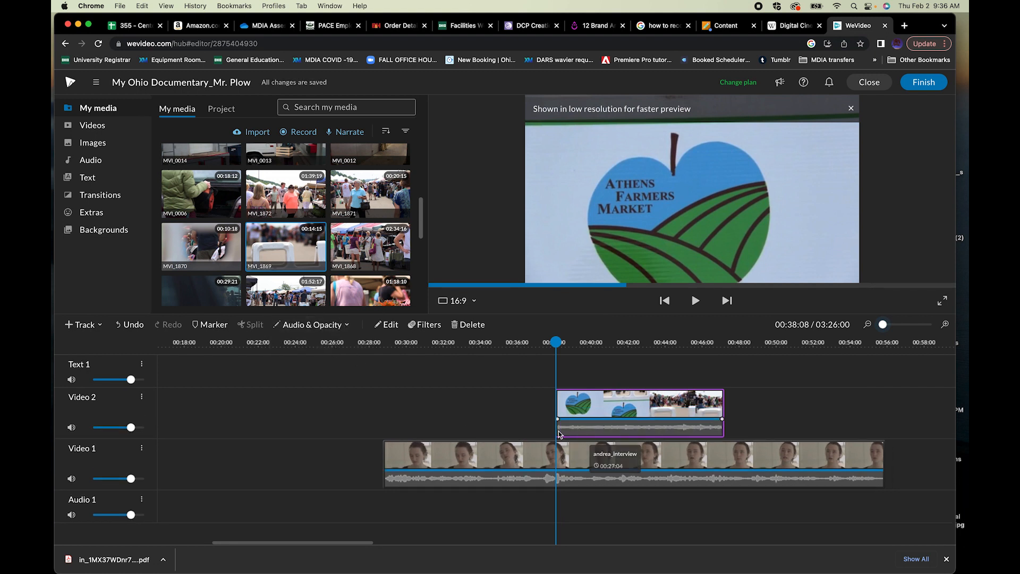
drag(560, 419, 557, 435)
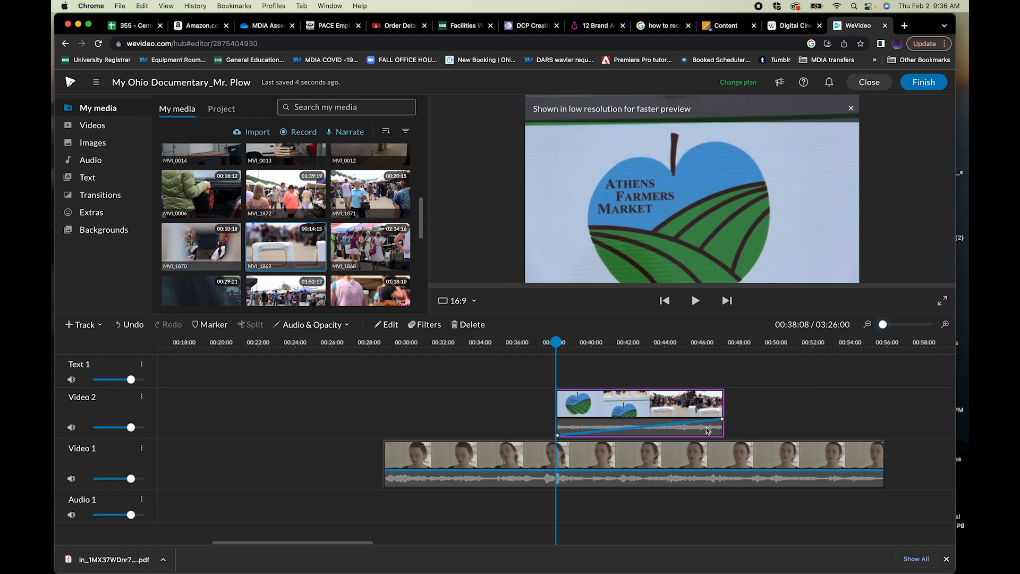
drag(723, 419, 722, 434)
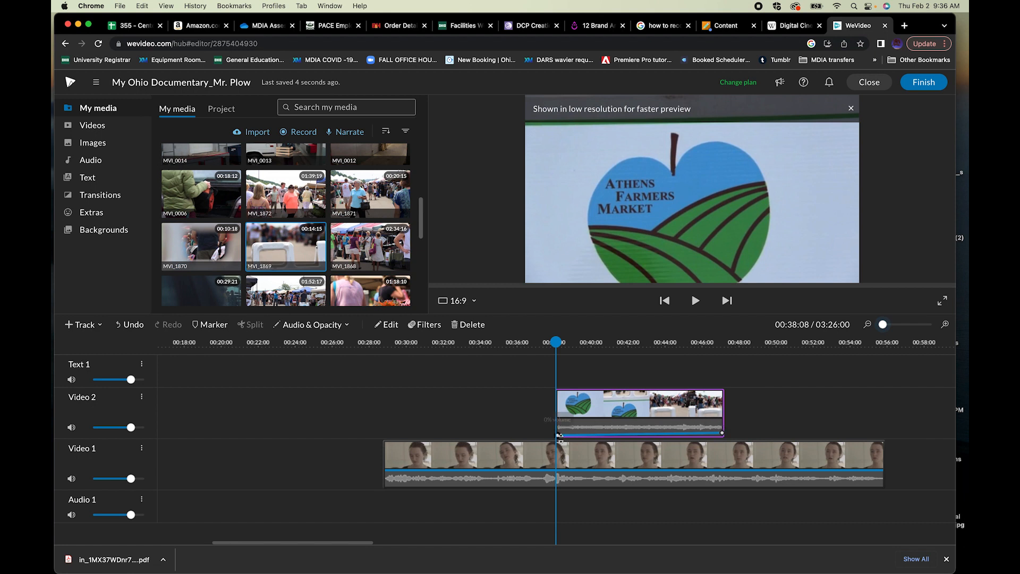
drag(559, 437, 557, 430)
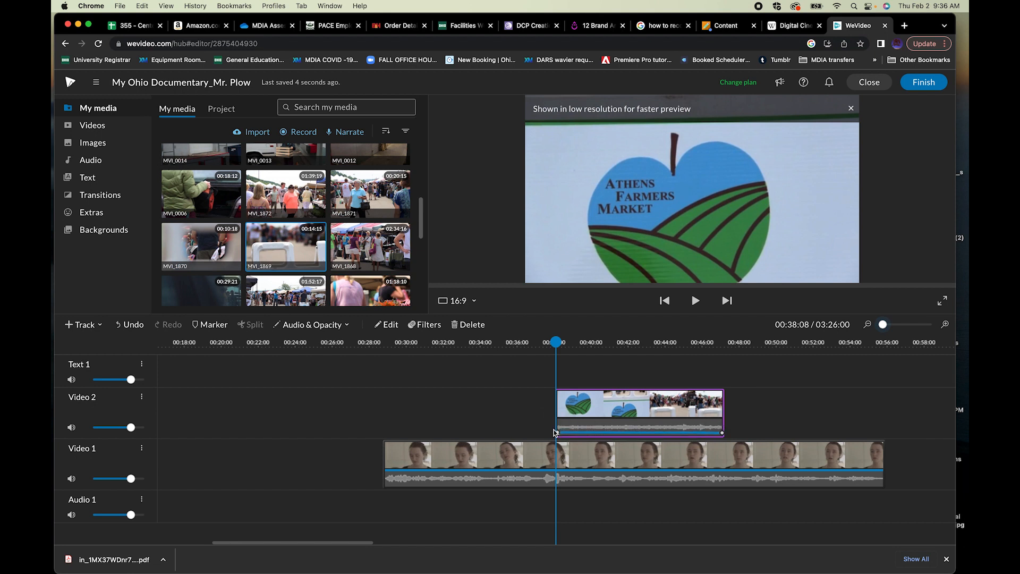
Step: Play back the farmers market clip over the interview and trim its end to about 45 seconds on the timeline
drag(554, 343, 545, 342)
key(space)
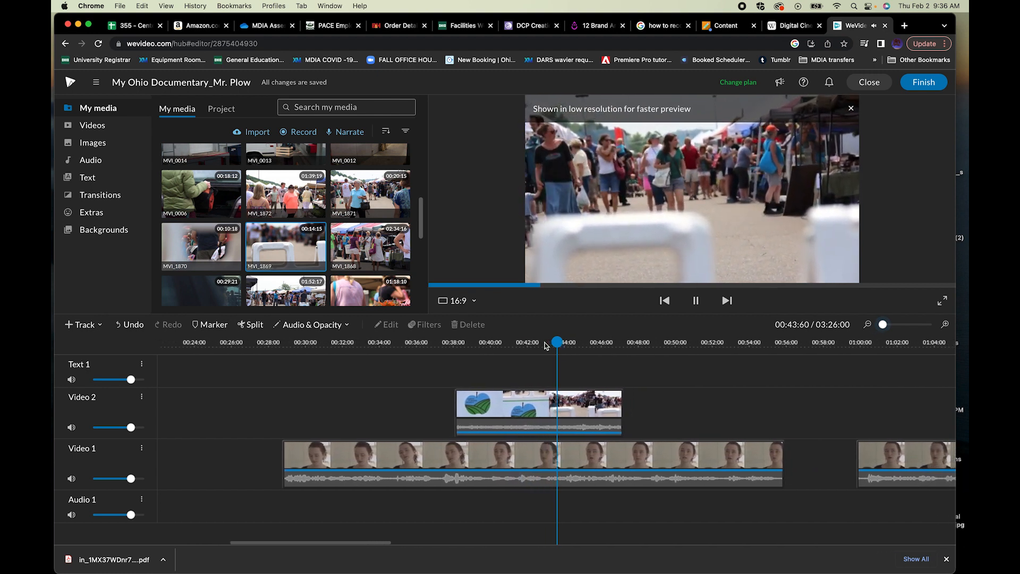
key(space)
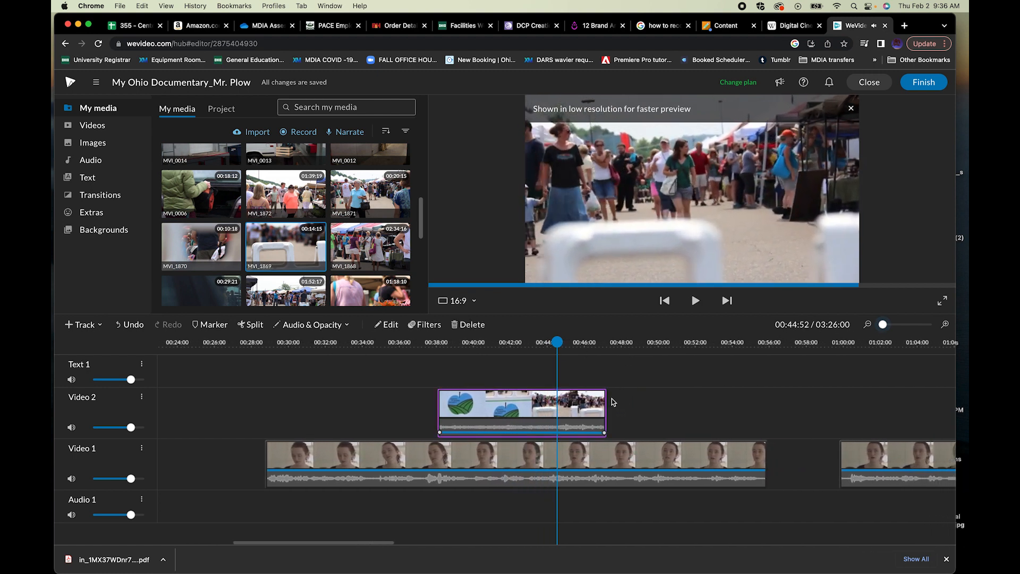
drag(606, 399, 563, 409)
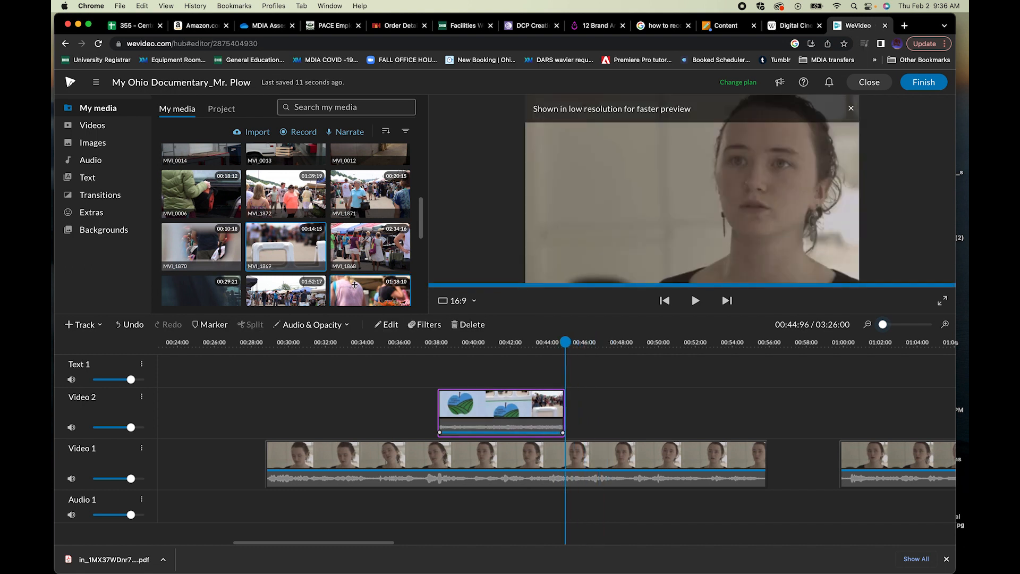
Step: Preview the MVI_1802 garden clip and place it on Video 2 just after the farmers market clip, at about 45 seconds
scroll(321, 264, down, 4)
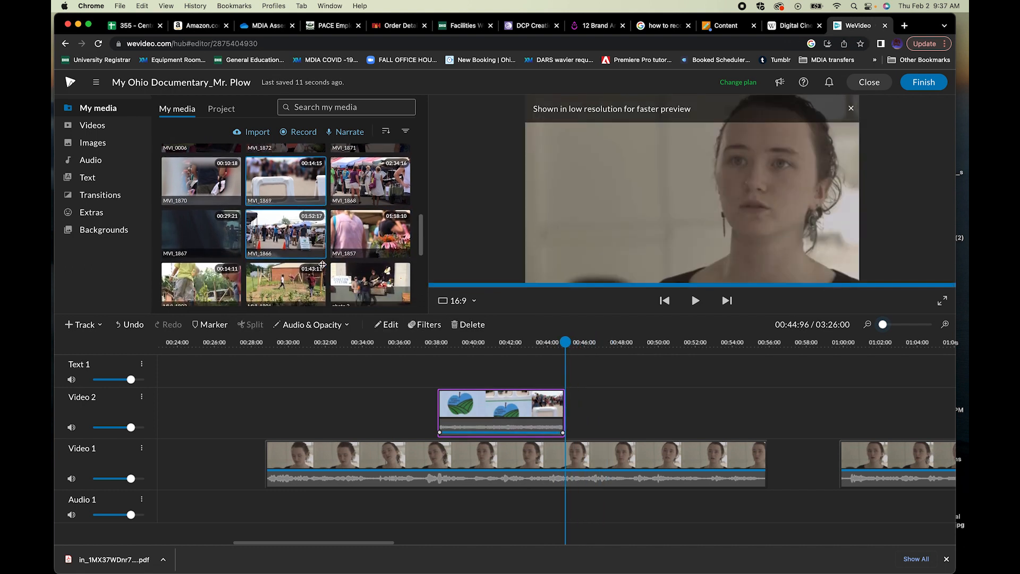
scroll(322, 264, down, 2)
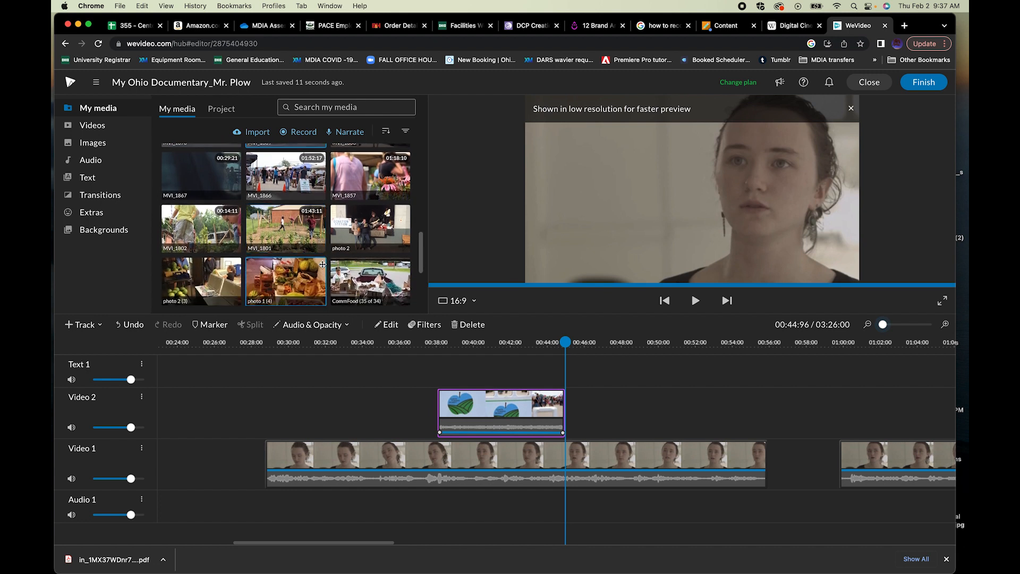
click(191, 229)
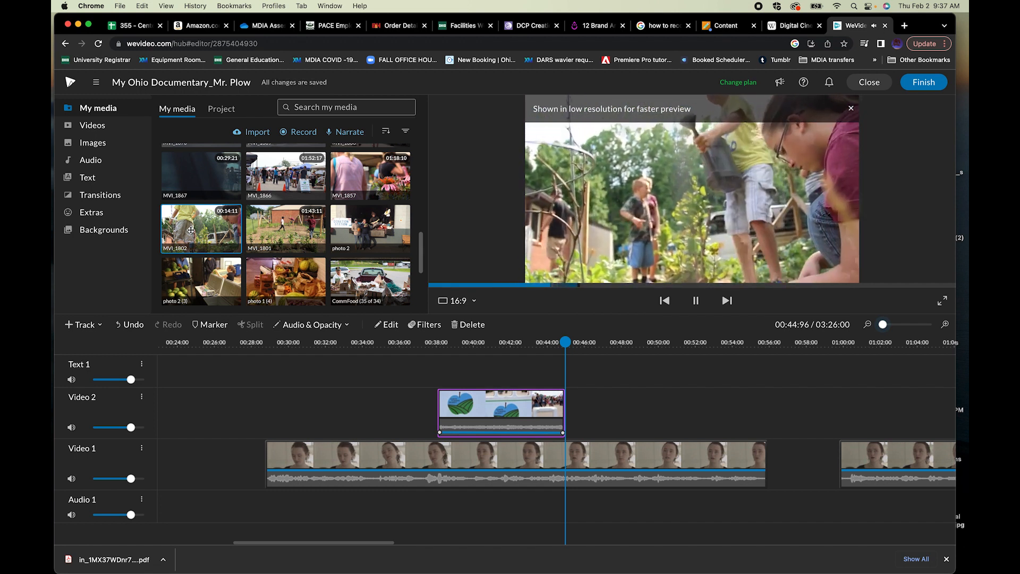
key(space)
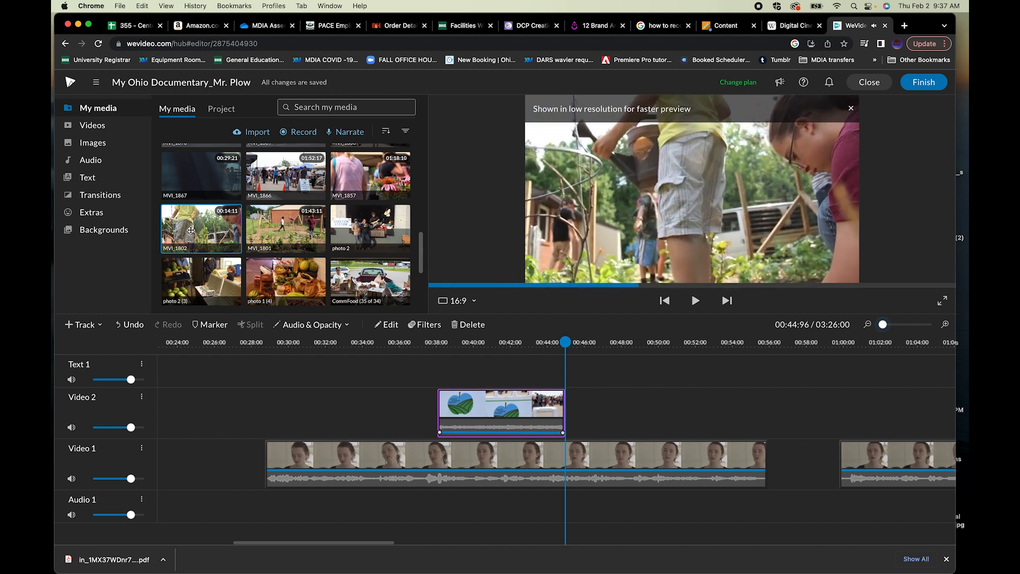
drag(197, 235, 580, 410)
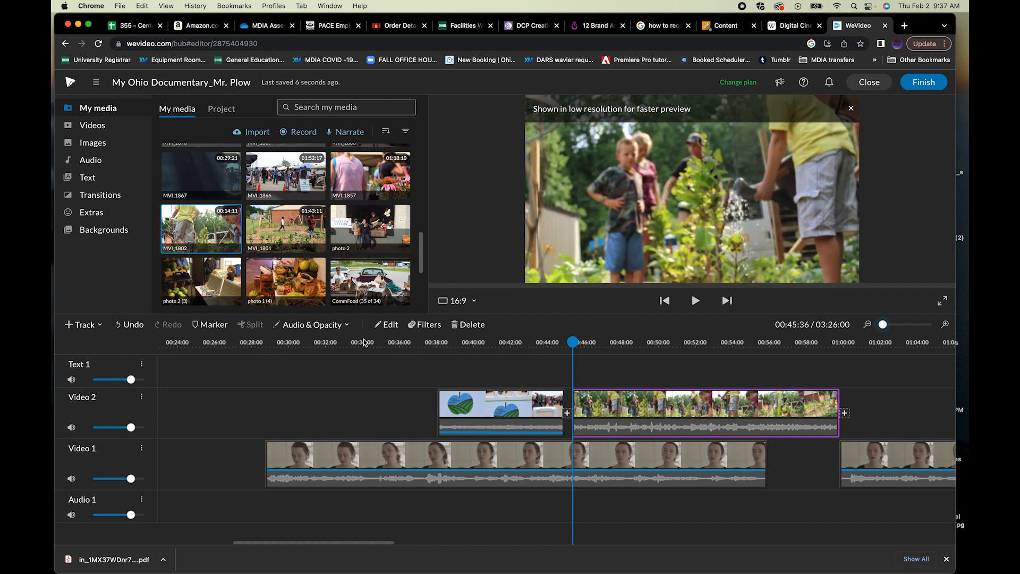
Step: Refresh the audio level display and lower the MVI_1802 garden clip's volume to near the minimum at both its start and end
click(340, 325)
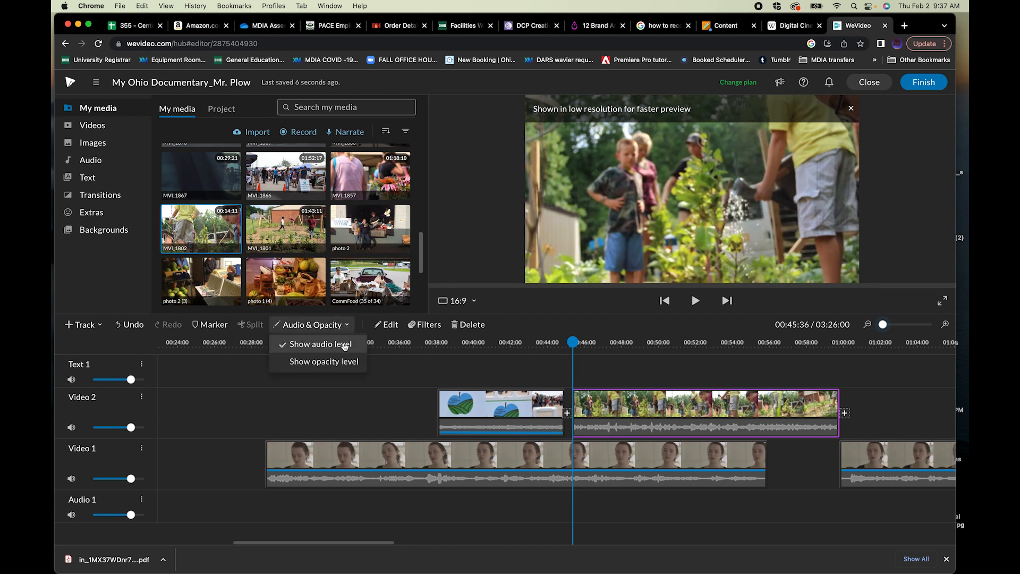
click(344, 346)
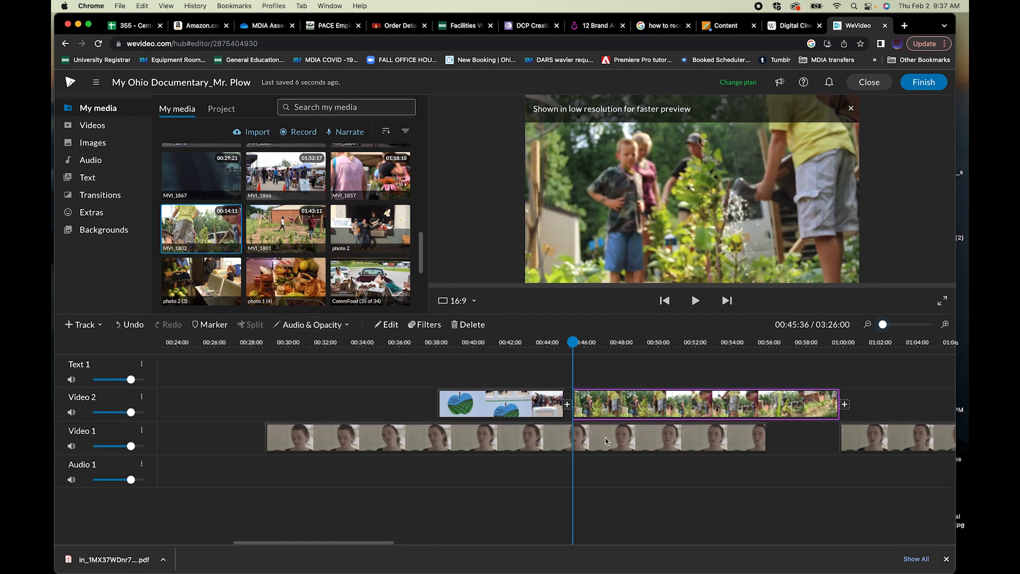
click(340, 325)
click(344, 346)
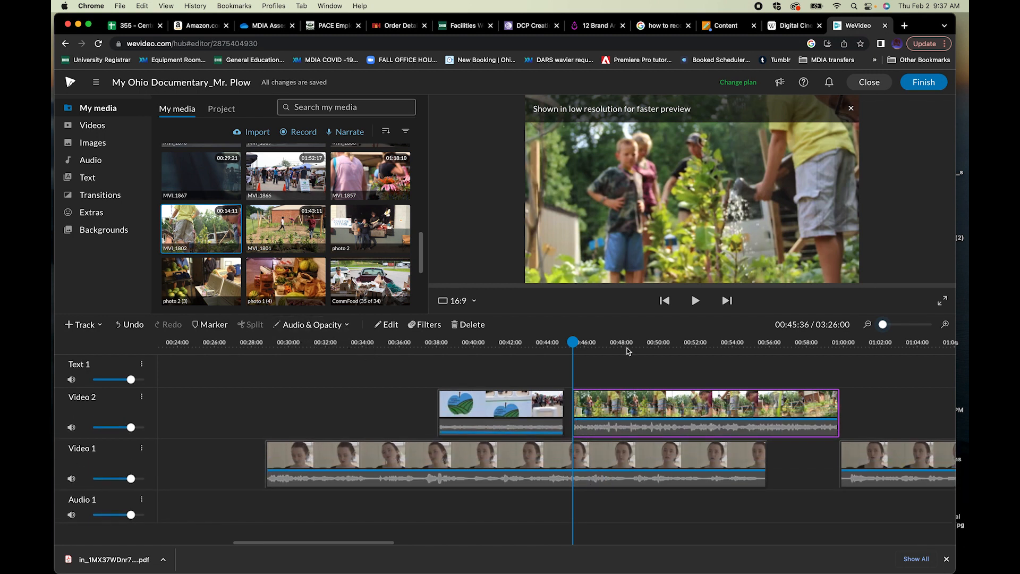
drag(573, 343, 537, 343)
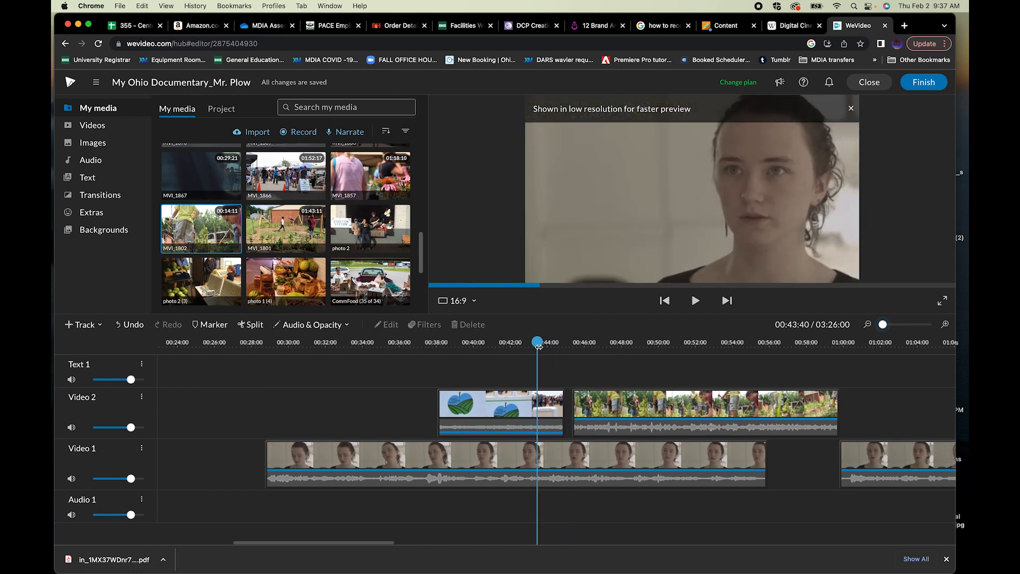
click(588, 410)
drag(575, 420, 575, 435)
drag(838, 420, 836, 435)
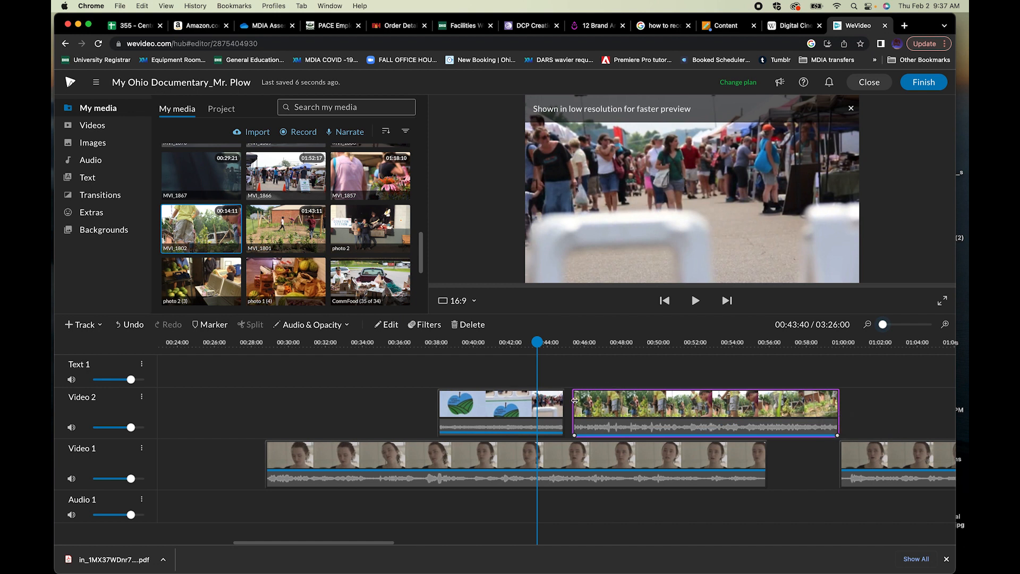
Step: Trim both ends of the garden clip to about 5 seconds and move it against the farmers market clip at about 45 seconds
drag(573, 401, 694, 402)
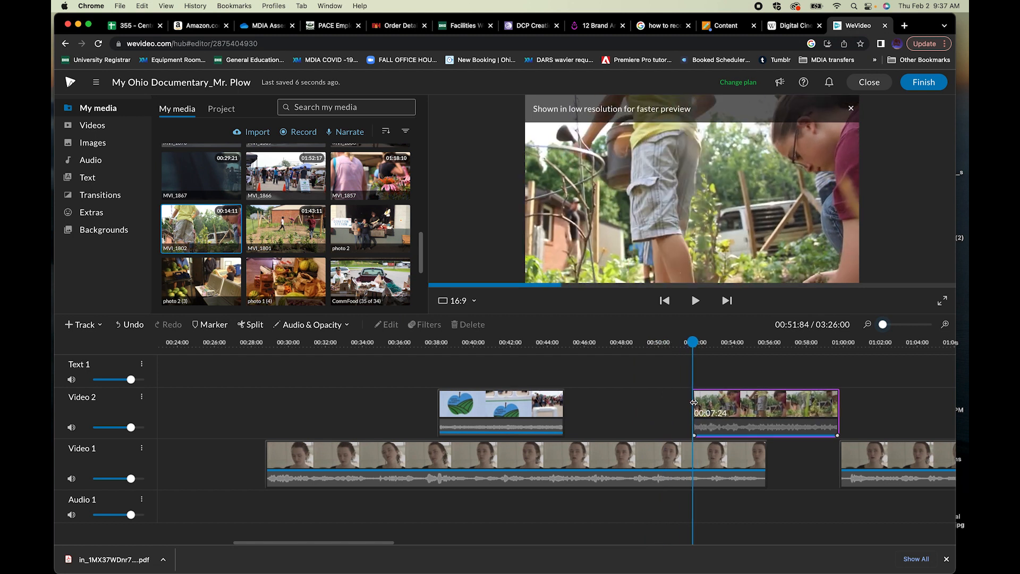
drag(838, 406, 786, 404)
drag(701, 403, 605, 407)
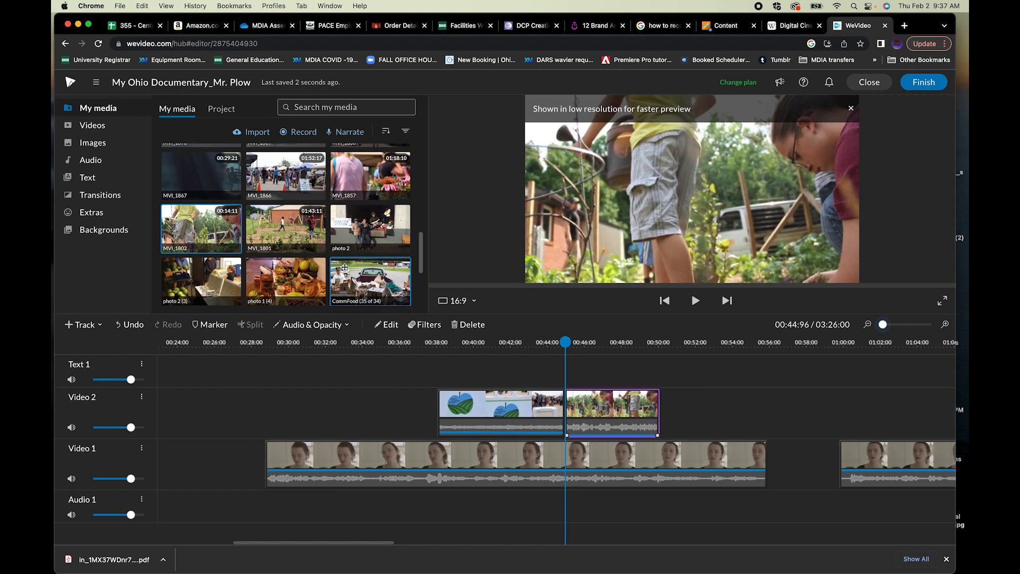
Step: Add the MVI_0018 donation station clip to Video 2 after the garden clip and trim its start to about 59 seconds on the timeline
scroll(308, 264, down, 5)
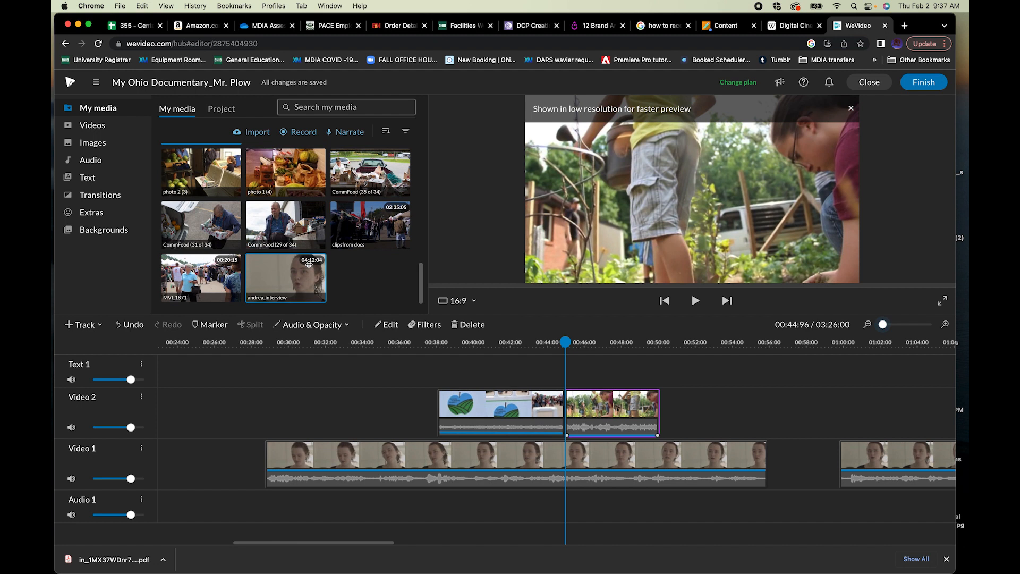
drag(370, 235, 682, 413)
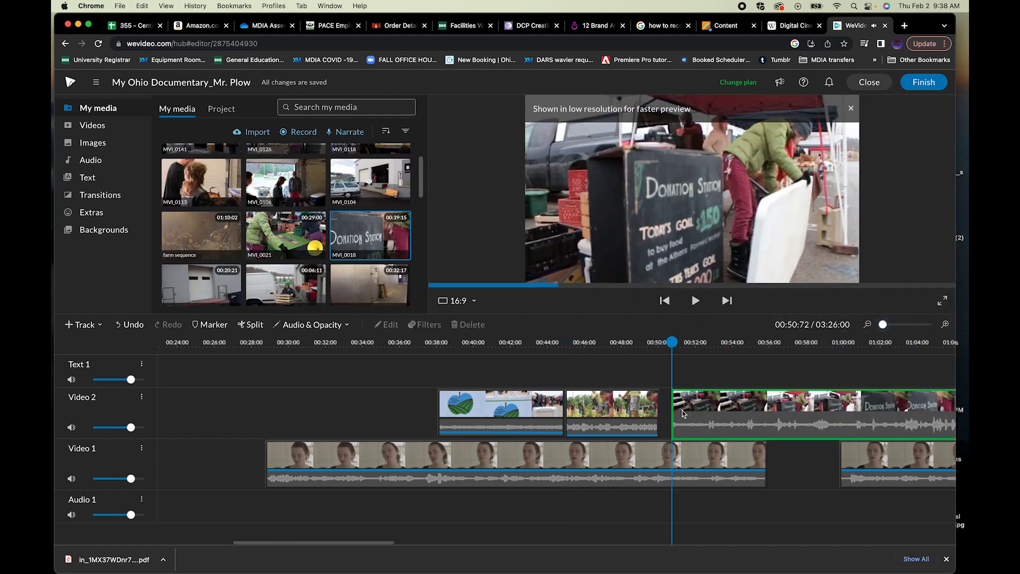
scroll(683, 414, right, 8)
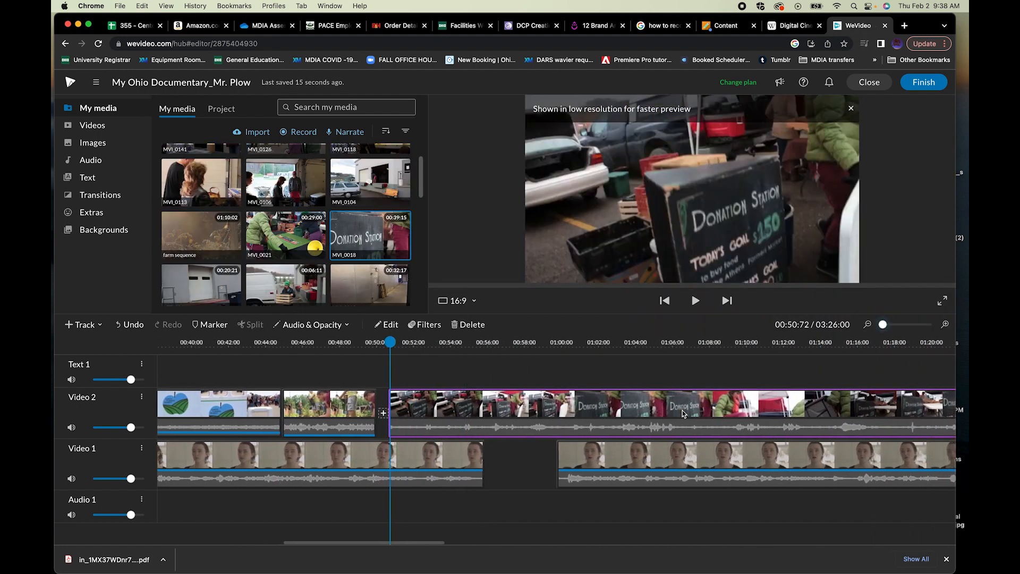
scroll(682, 414, left, 1)
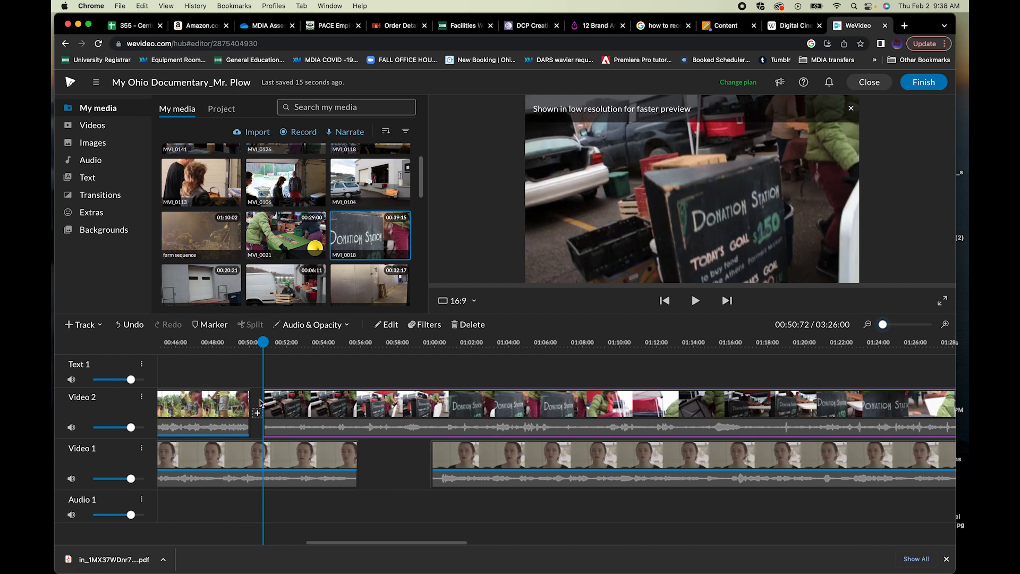
drag(263, 399, 510, 399)
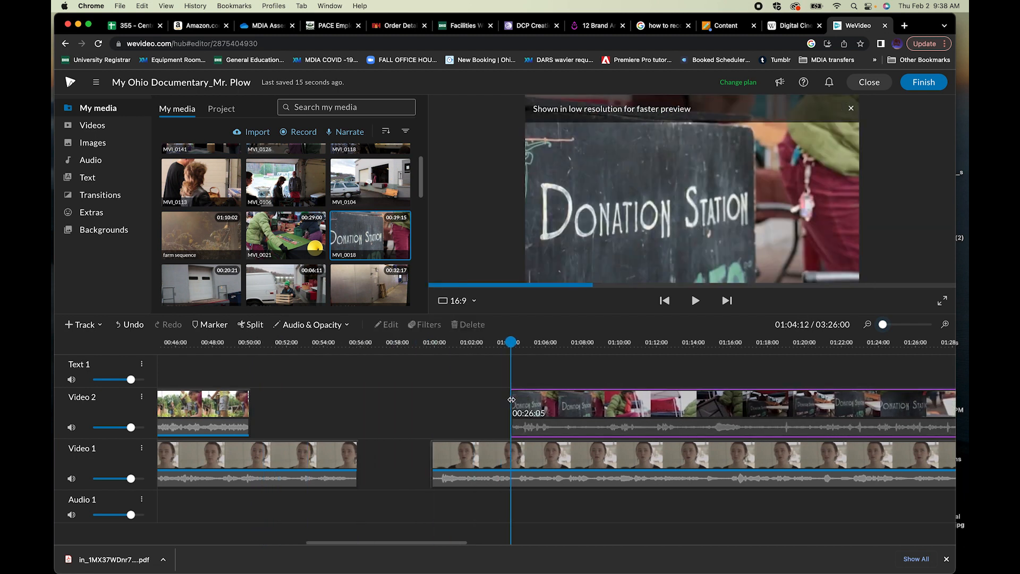
drag(511, 399, 411, 397)
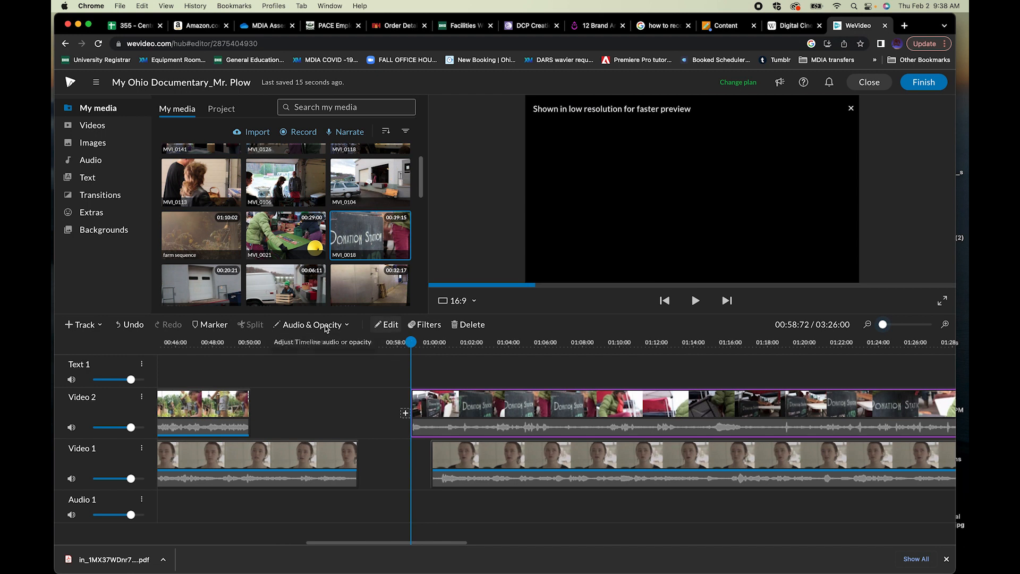
Step: Split the timeline at about 1:07 and delete the remainder of the donation station clip on Video 2
click(564, 369)
click(568, 345)
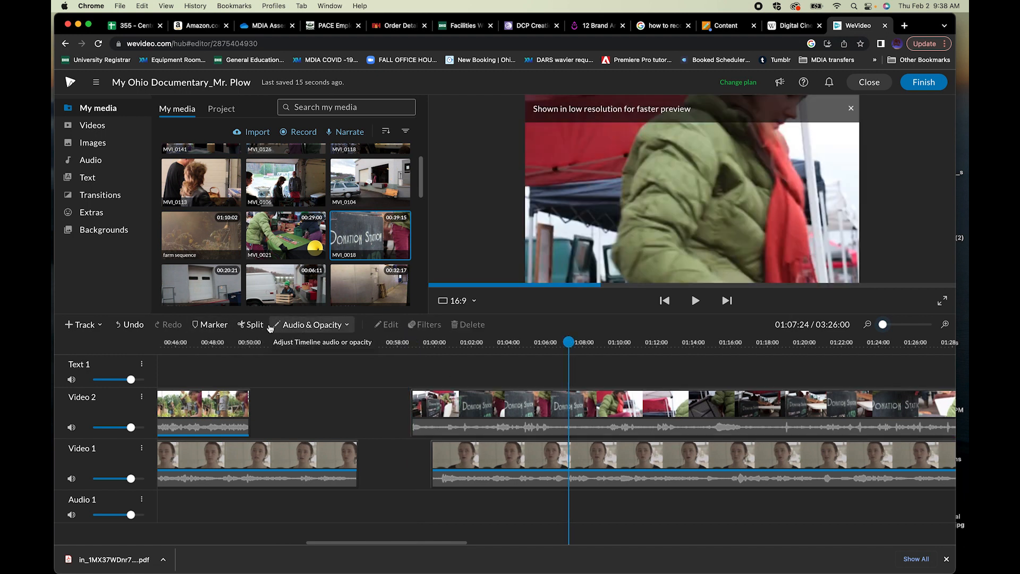
click(253, 324)
click(650, 410)
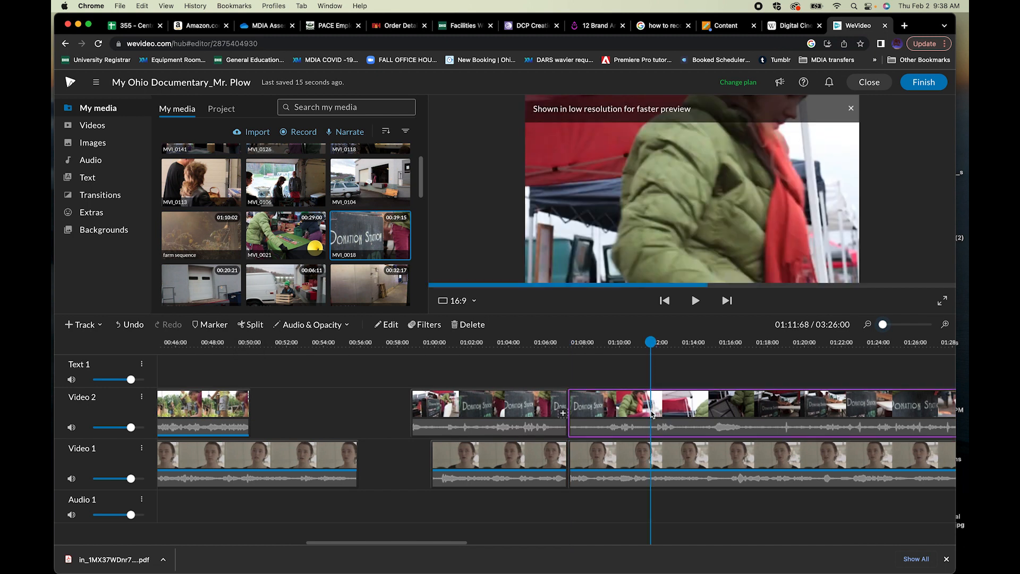
key(Delete)
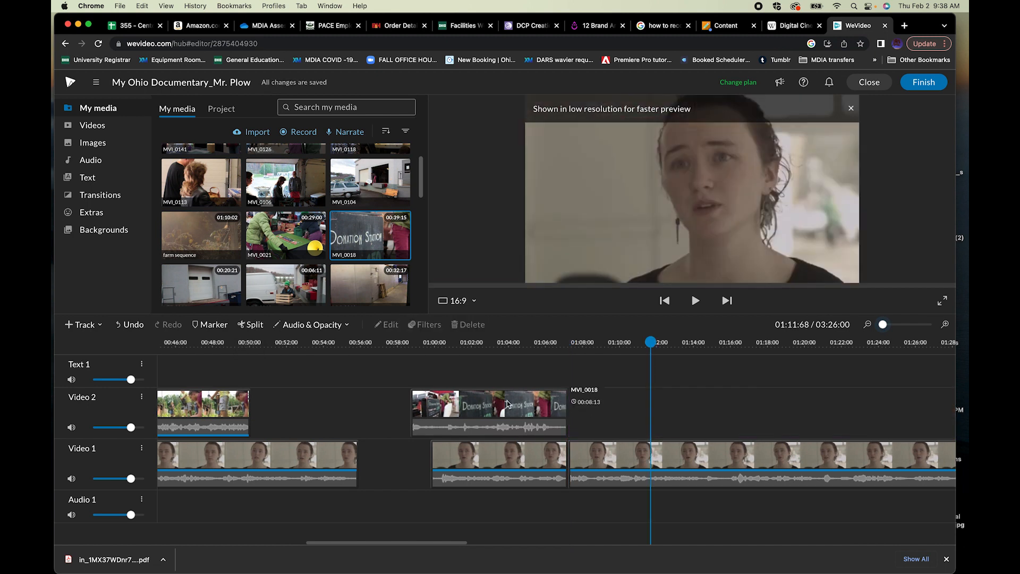
Step: Shorten the donation station clip to about 4.7 seconds and move it directly after the garden clip at about 50 seconds
scroll(496, 370, left, 3)
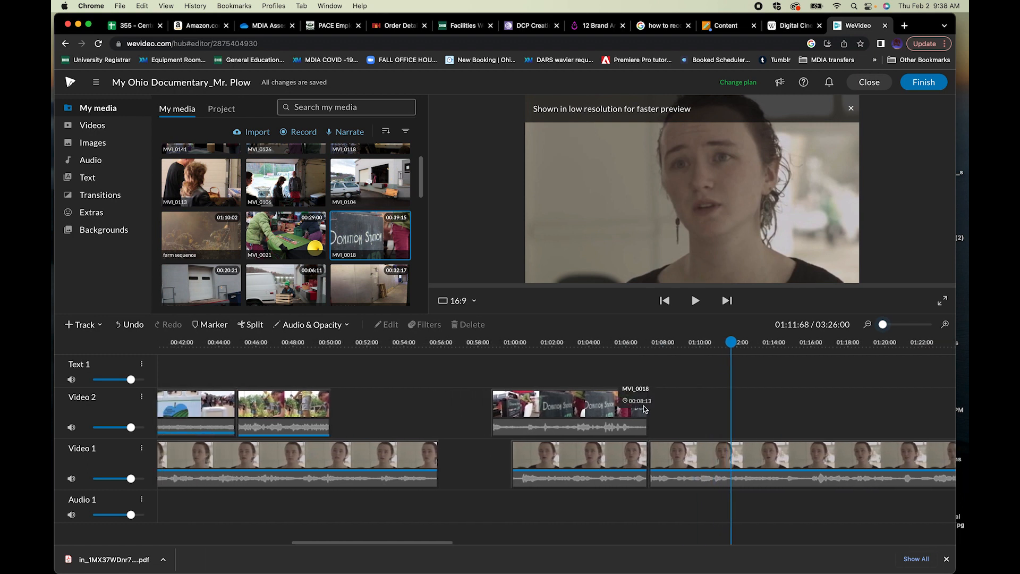
drag(647, 415, 375, 411)
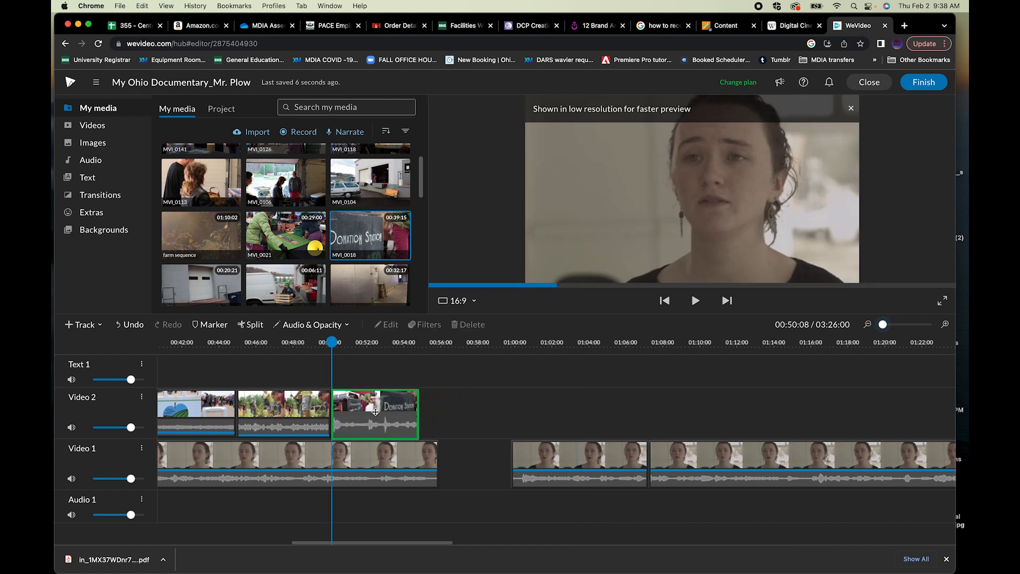
scroll(375, 412, left, 2)
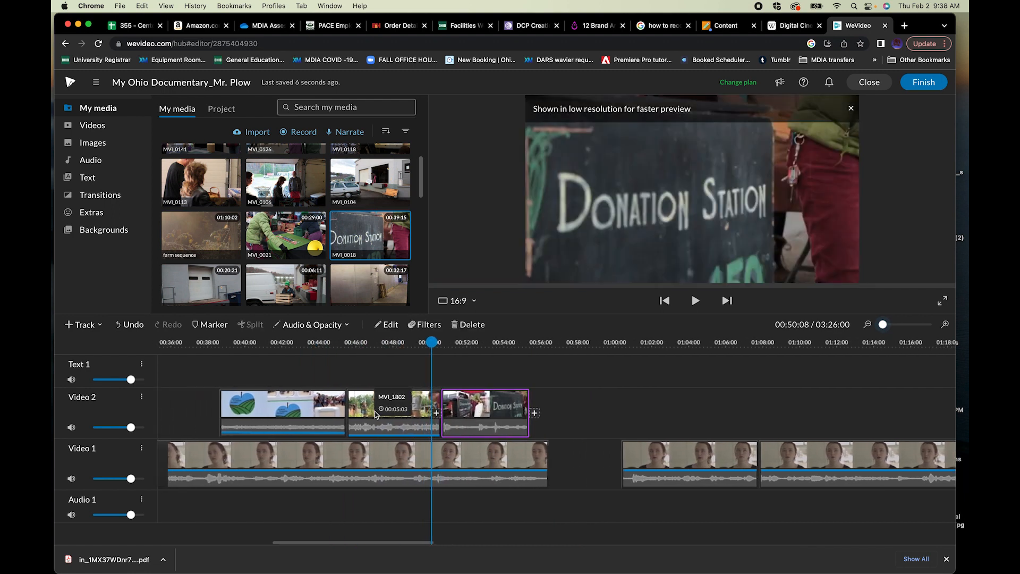
Step: Play back the interview with its B-roll from about 30 seconds into the donation station clip at about 52 seconds
scroll(374, 411, left, 3)
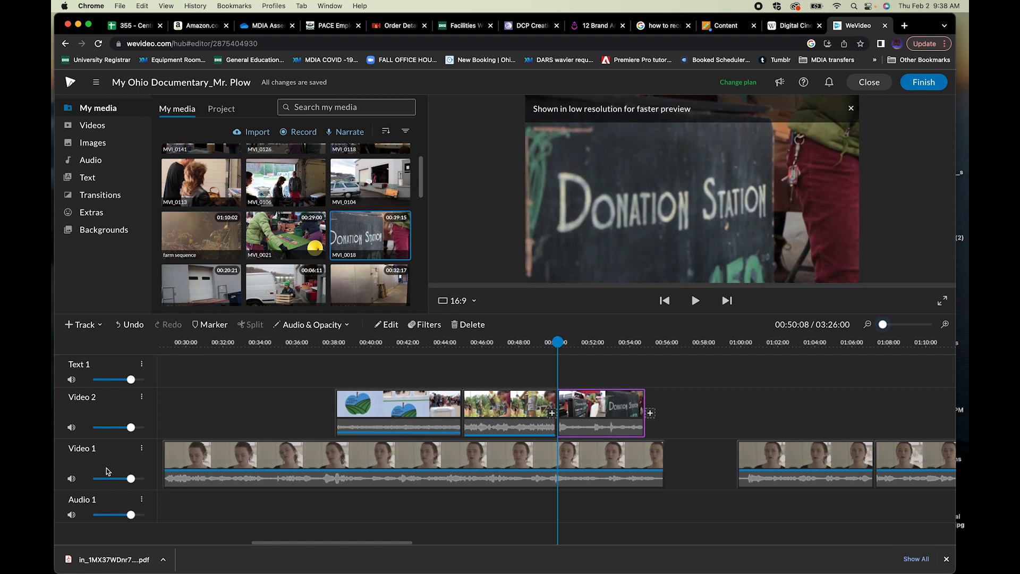
click(181, 344)
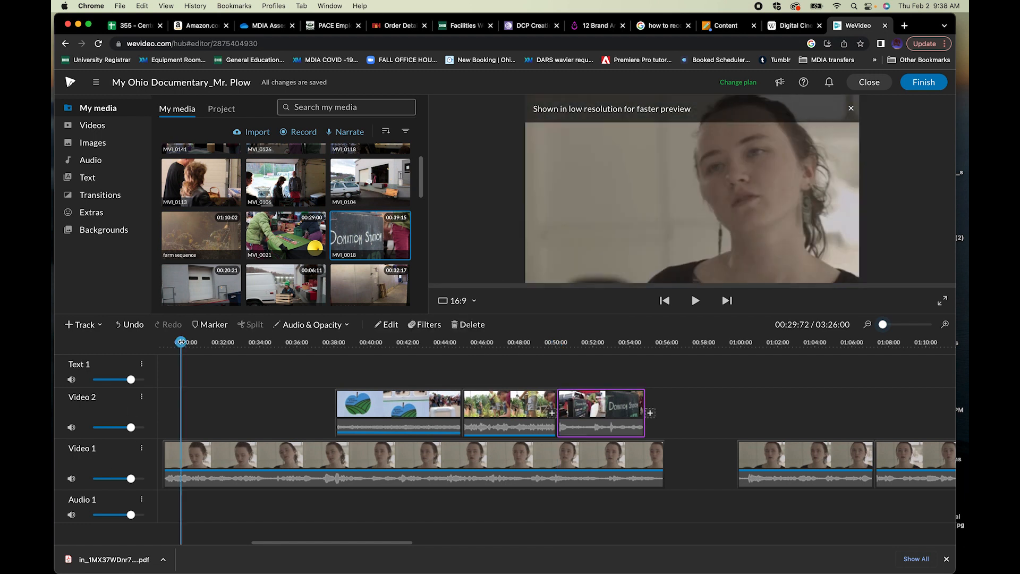
key(space)
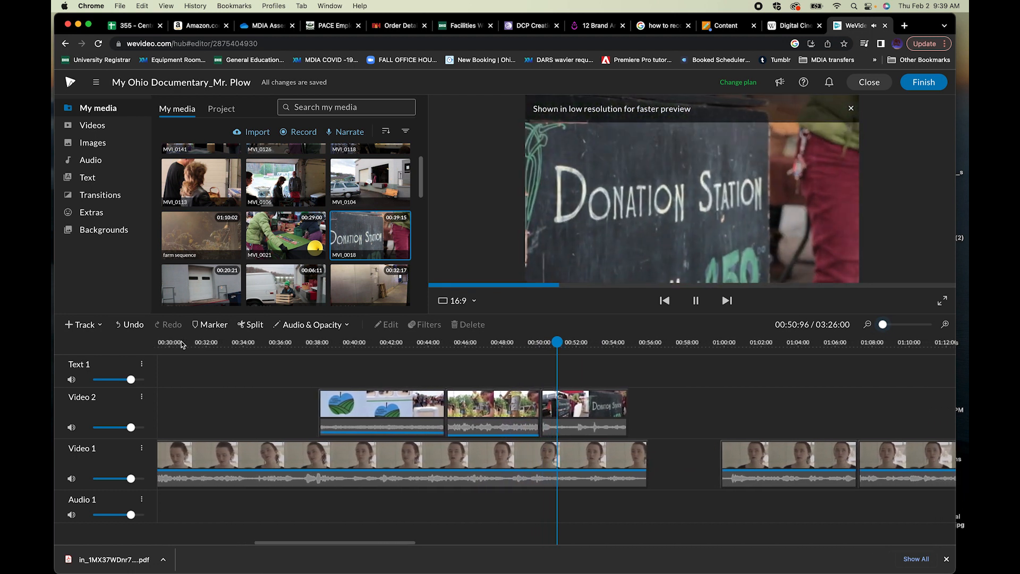
key(space)
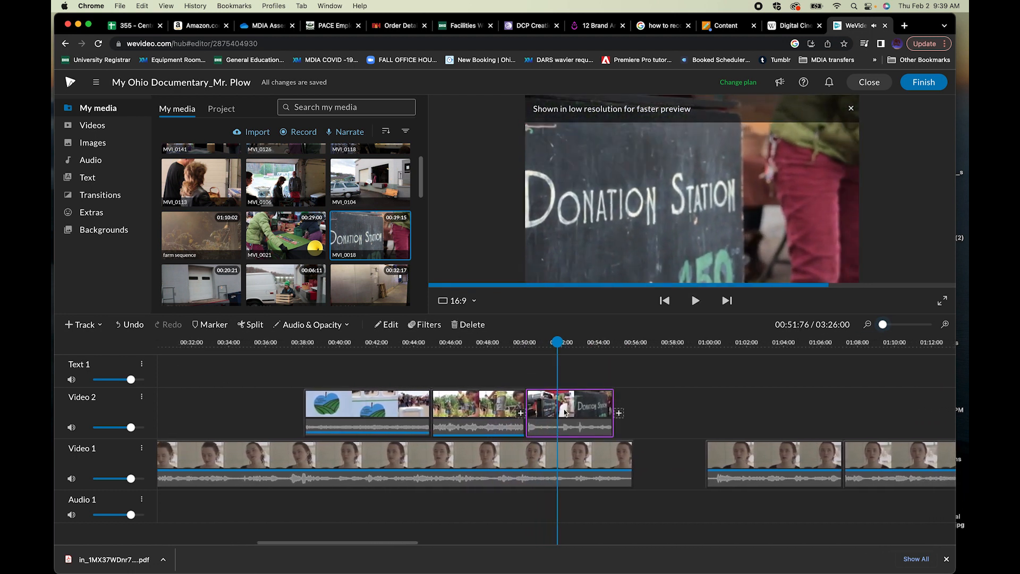
Step: Show the donation station clip's audio level and lower its volume to near the minimum at both its start and end
click(342, 325)
click(337, 346)
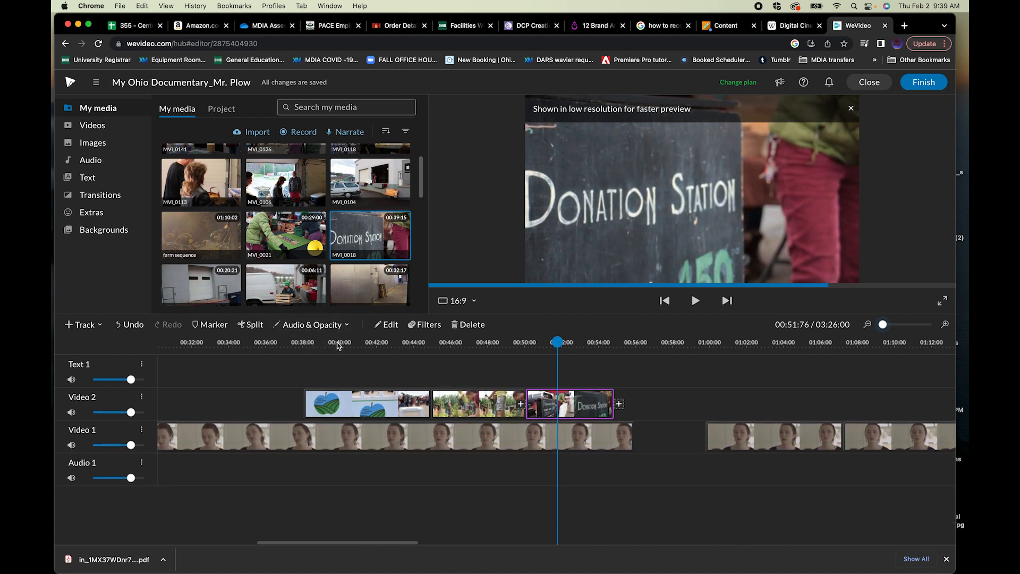
click(314, 325)
click(330, 345)
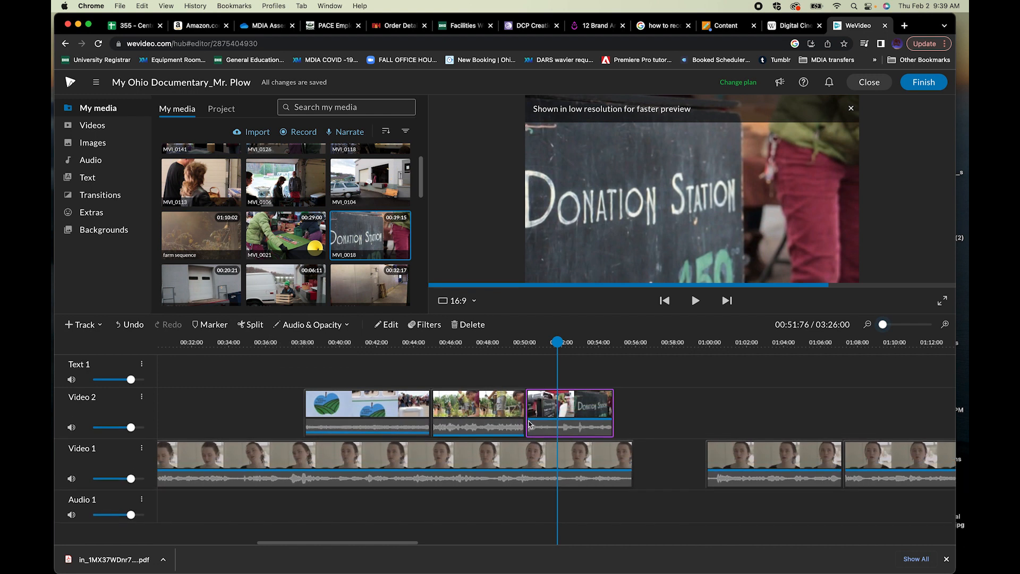
drag(530, 420, 532, 446)
key(Escape)
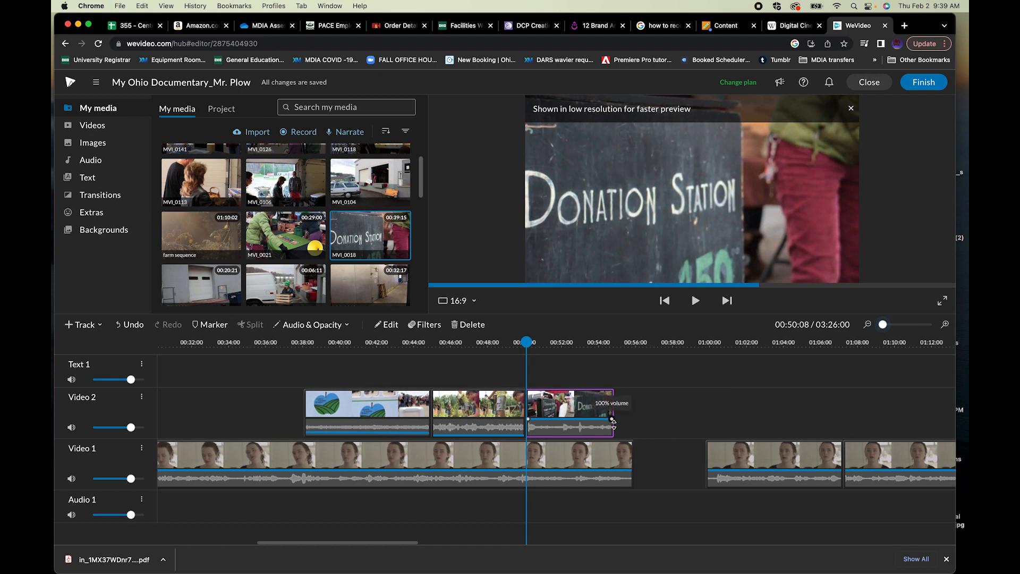
drag(610, 433, 607, 459)
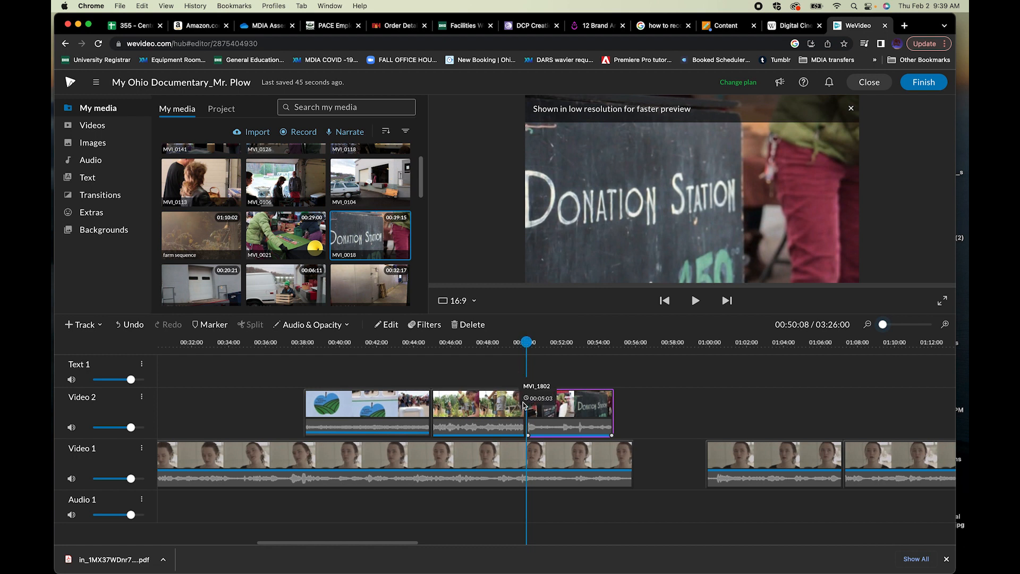
Step: Play back the donation station clip from about 50 seconds through the end of the interview section and review the B-roll placement
key(space)
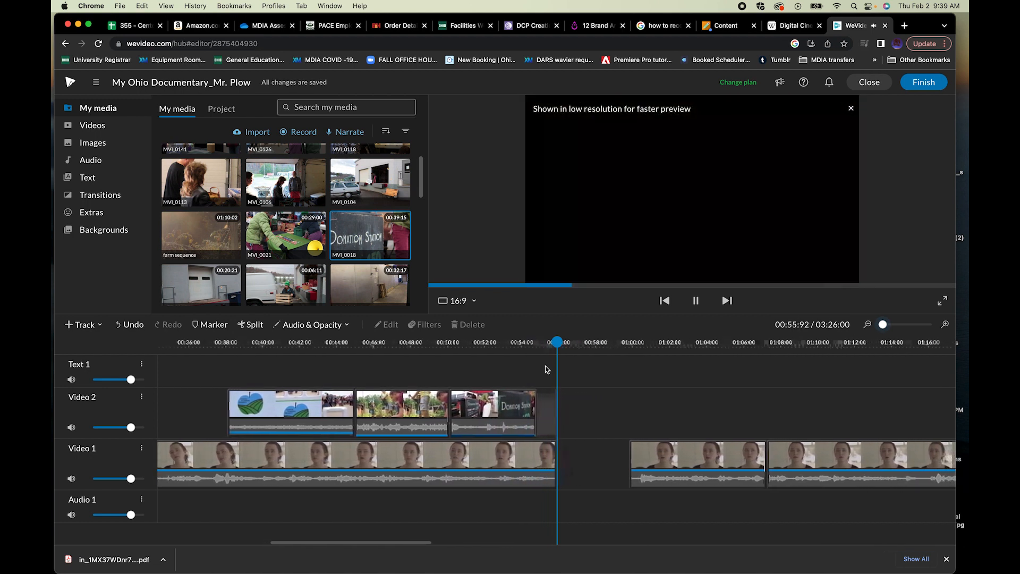
key(space)
scroll(535, 458, left, 1)
scroll(535, 458, left, 1)
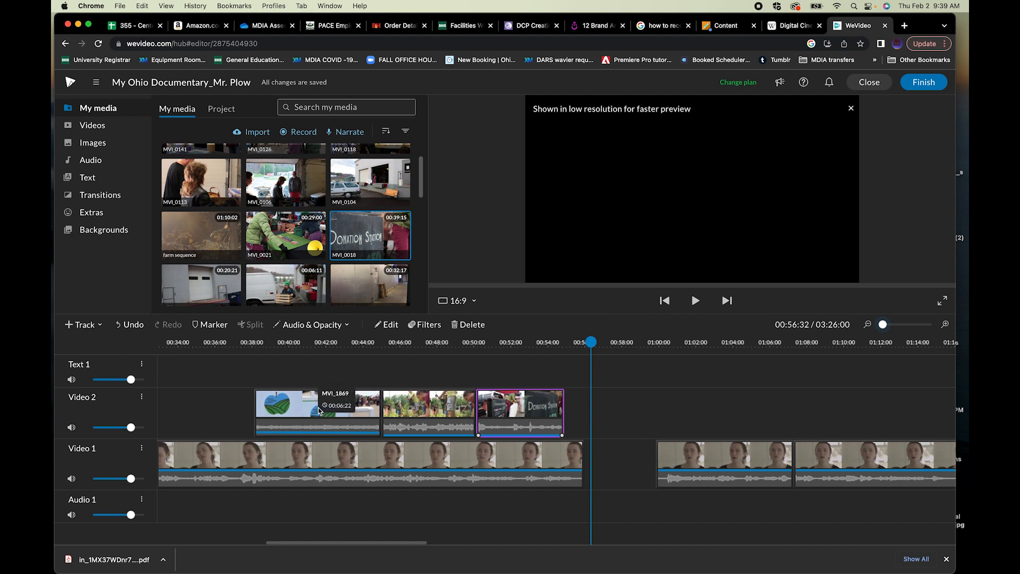
scroll(318, 404, left, 2)
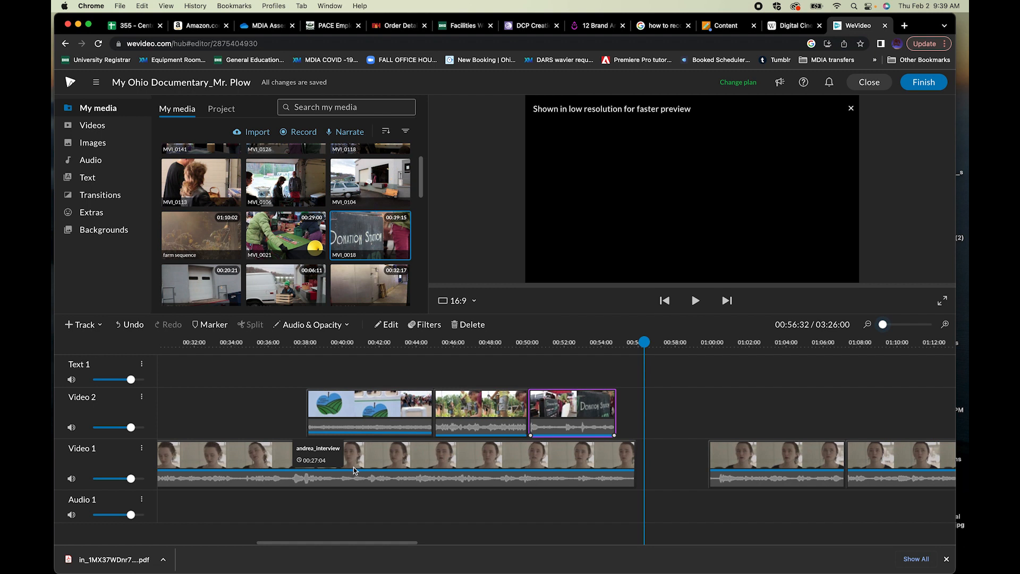
Step: Move the farmers market, garden and donation station clips earlier on Video 2, back to back at about 35, 42 and 47 seconds
scroll(326, 461, left, 2)
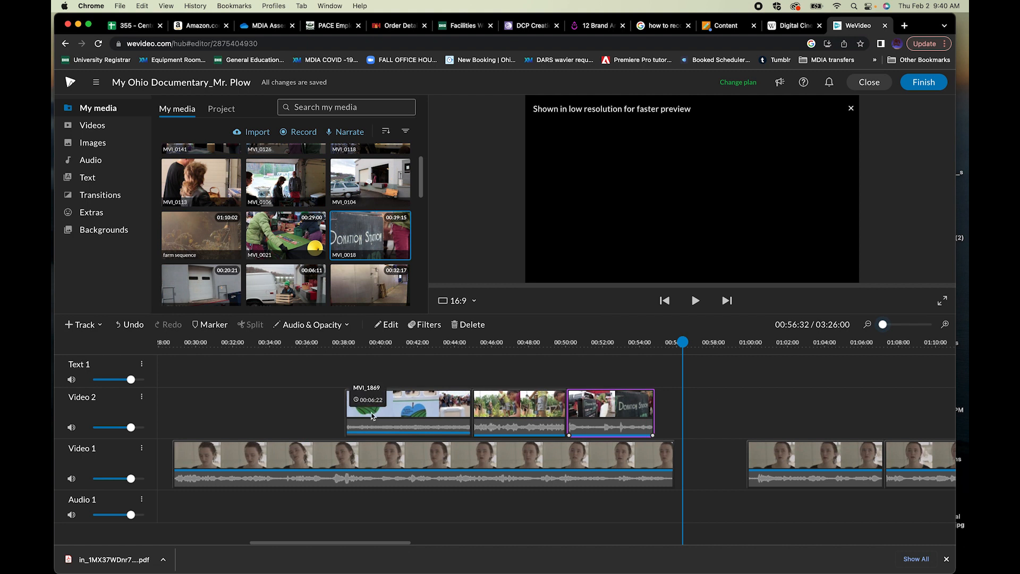
drag(375, 416, 323, 414)
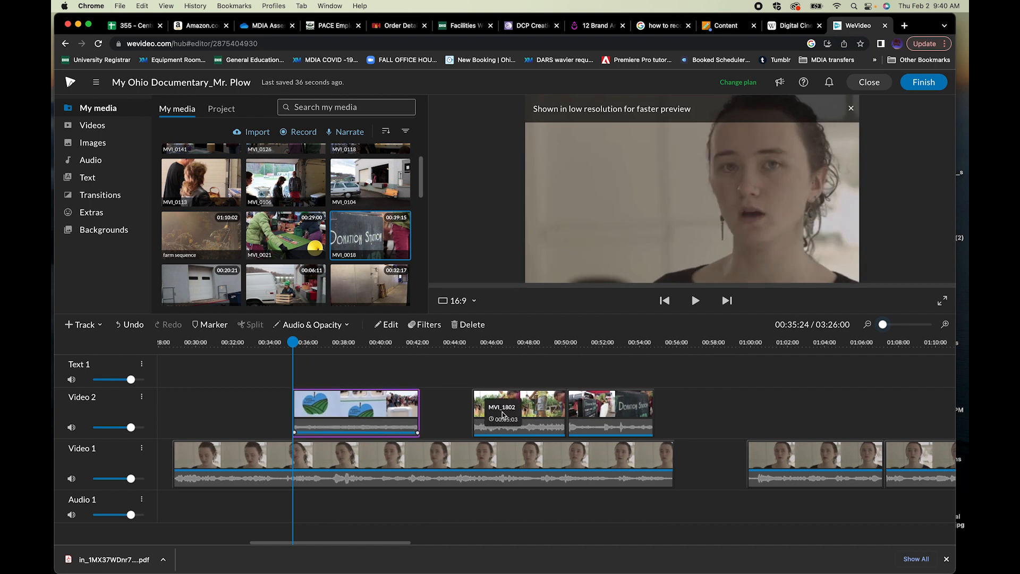
click(507, 408)
drag(514, 407, 462, 407)
click(614, 409)
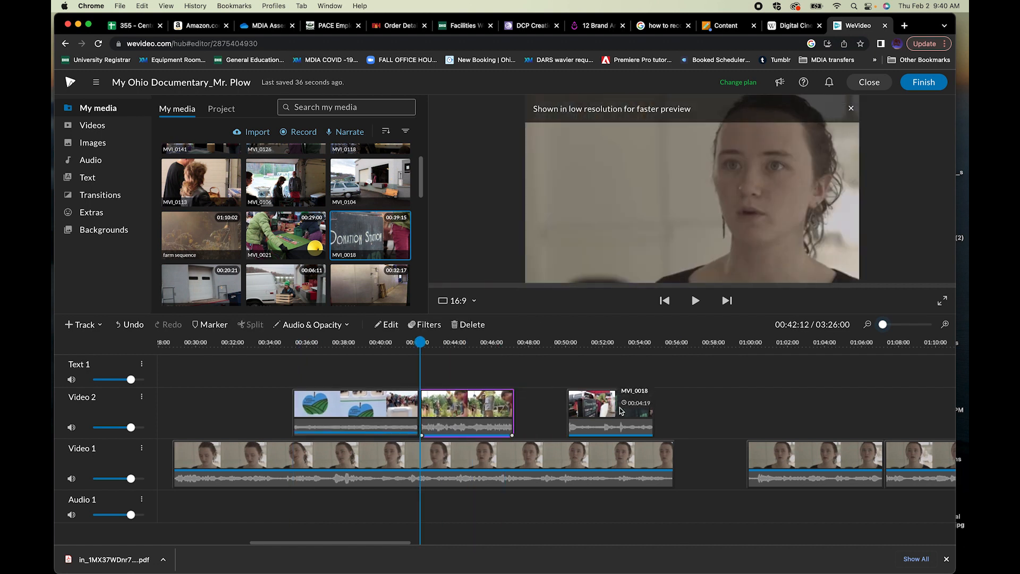
drag(613, 409, 556, 408)
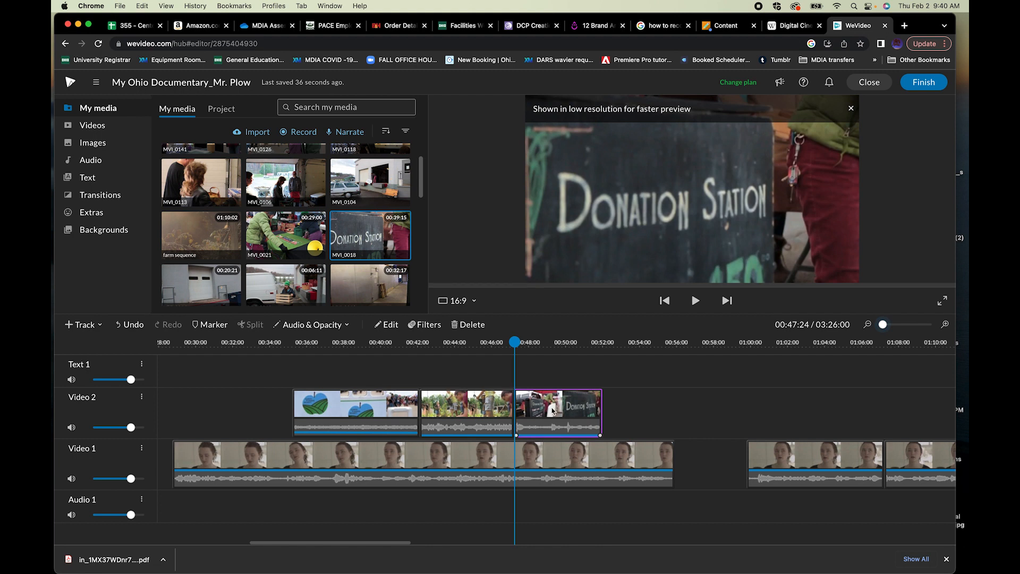
scroll(355, 402, left, 3)
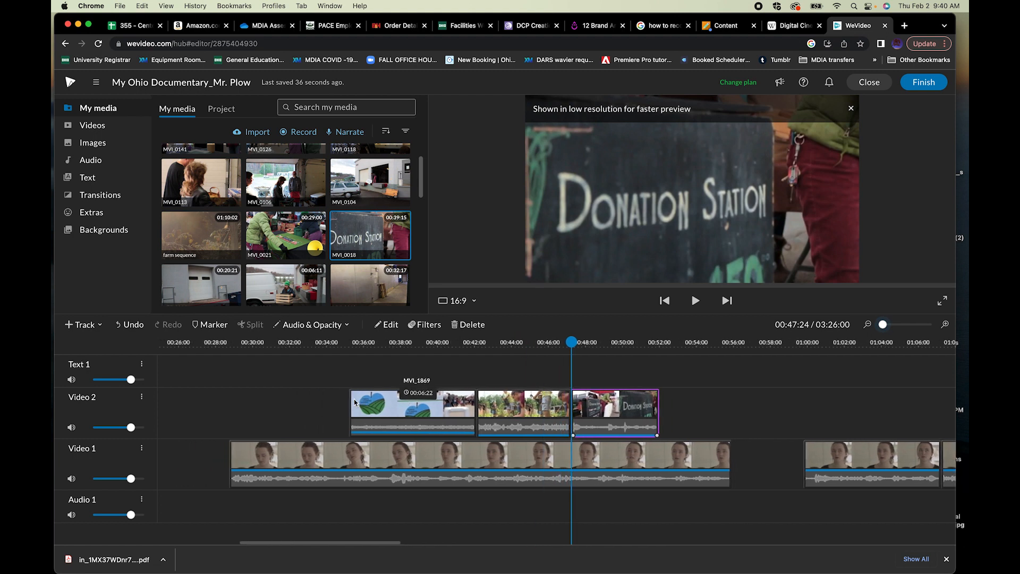
Step: Move the farmers market clip to the start of the interview on Video 2, about 29 seconds, and play back through about 55 seconds
drag(409, 409, 289, 410)
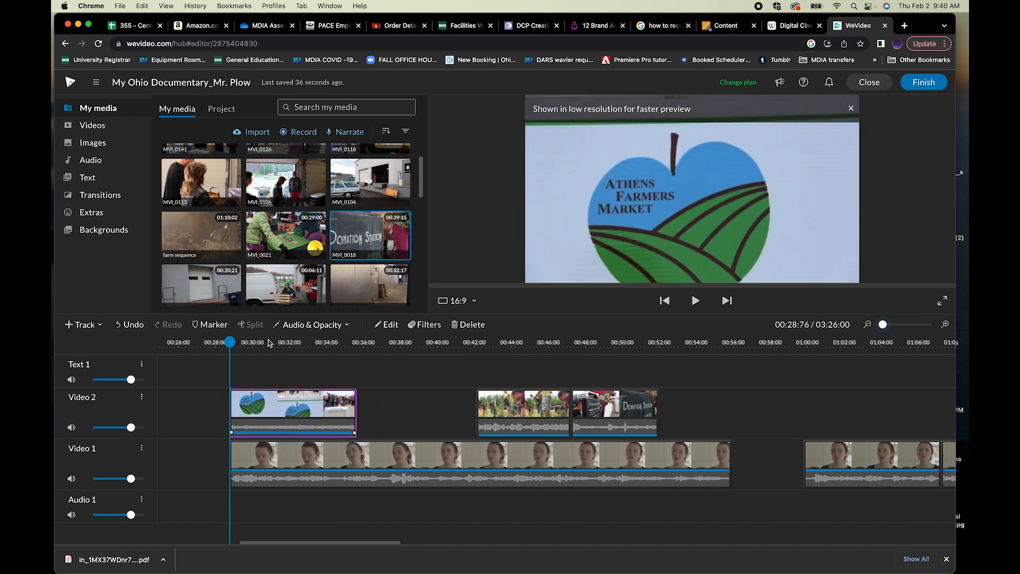
key(space)
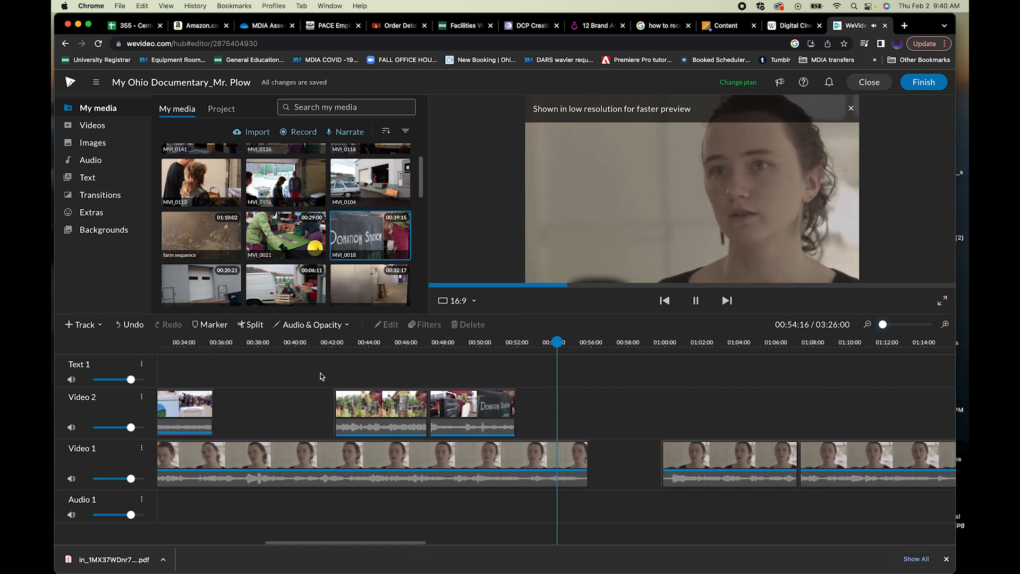
key(space)
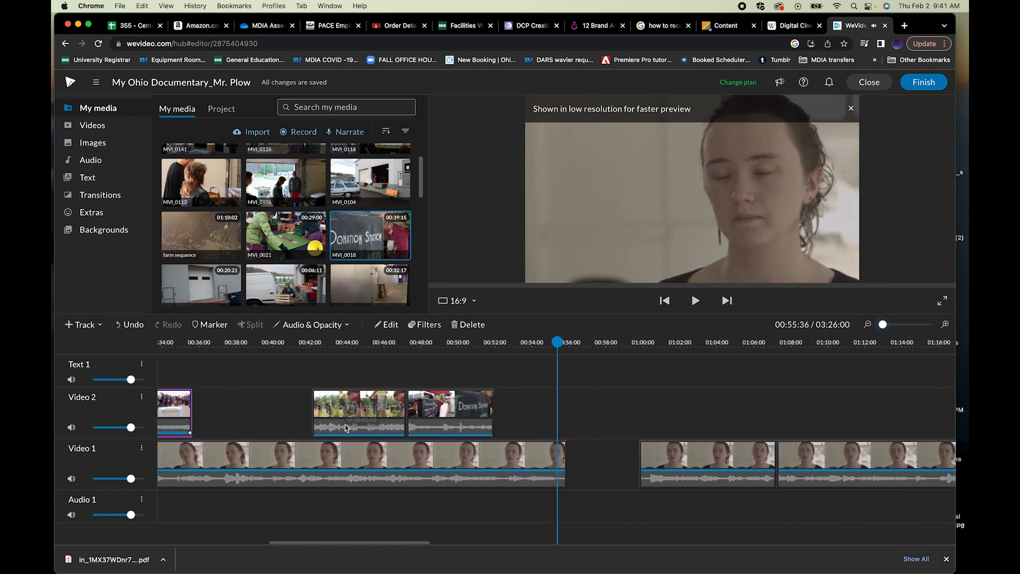
scroll(346, 427, left, 5)
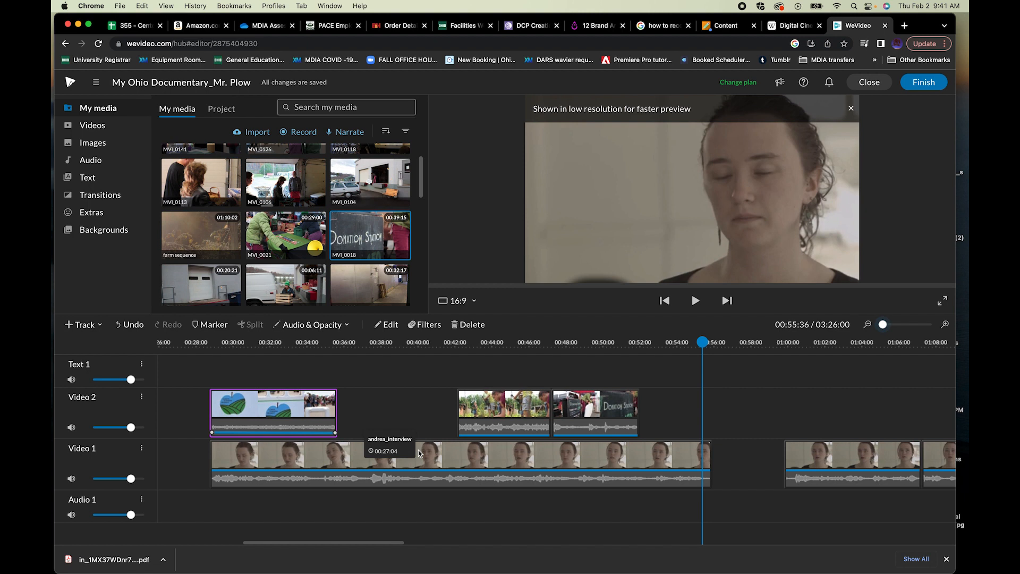
scroll(535, 411, right, 5)
scroll(535, 410, left, 3)
scroll(536, 411, left, 1)
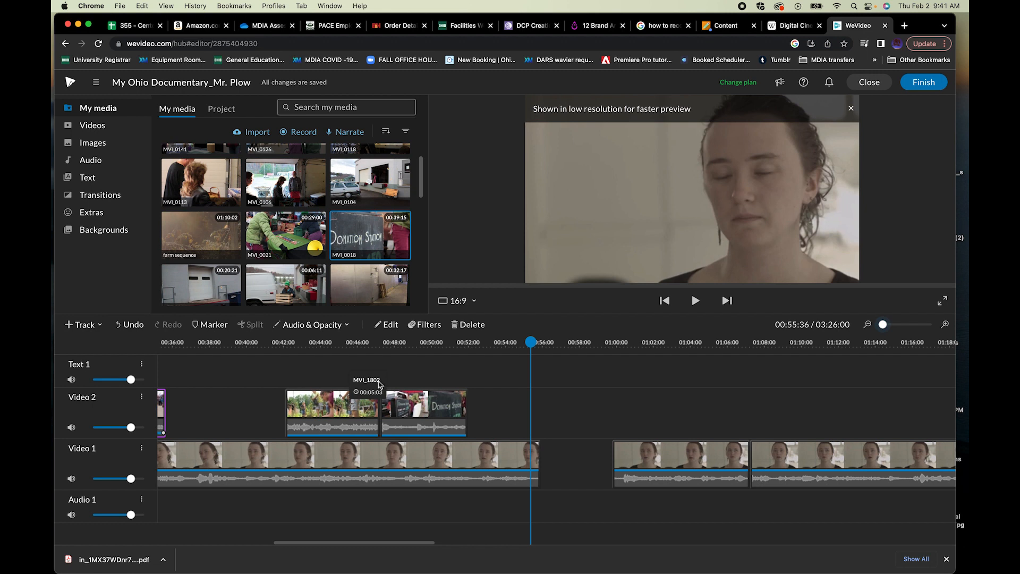
Step: Trim the farm sequence clip on Video 2 to run from about 1:02 to 1:10, show its audio level and lower its volume
drag(883, 325, 880, 324)
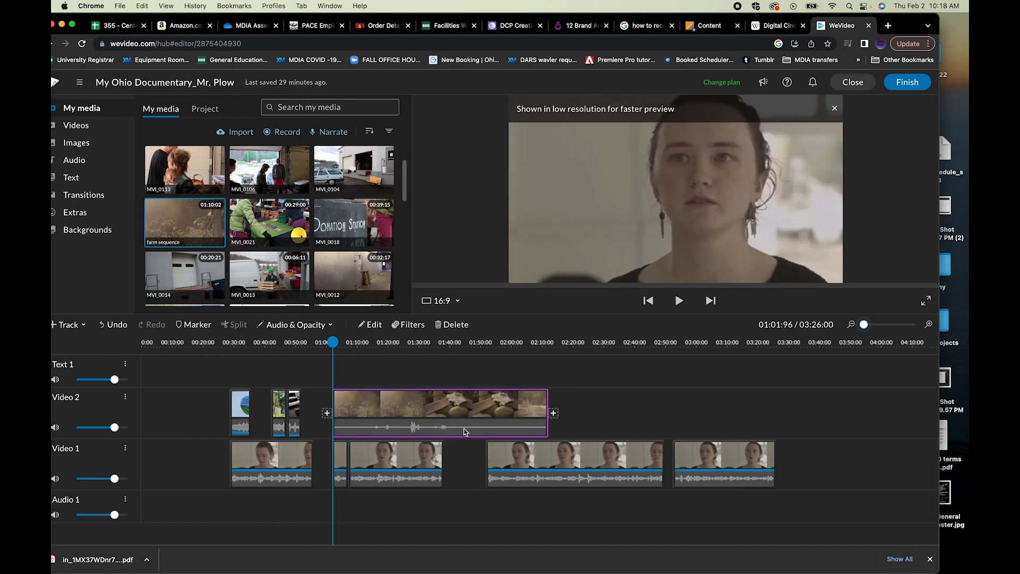
drag(464, 432, 471, 431)
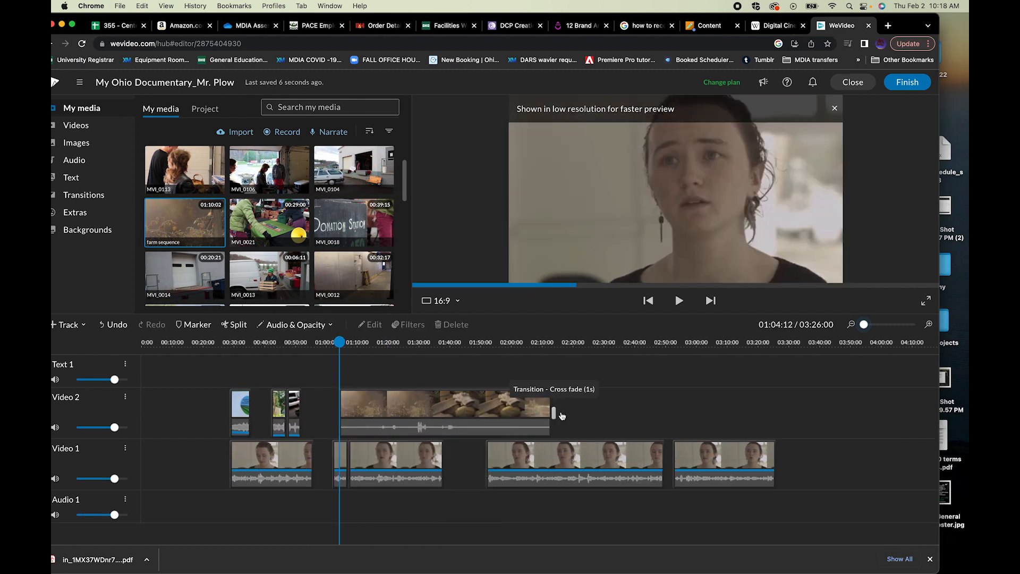
click(544, 413)
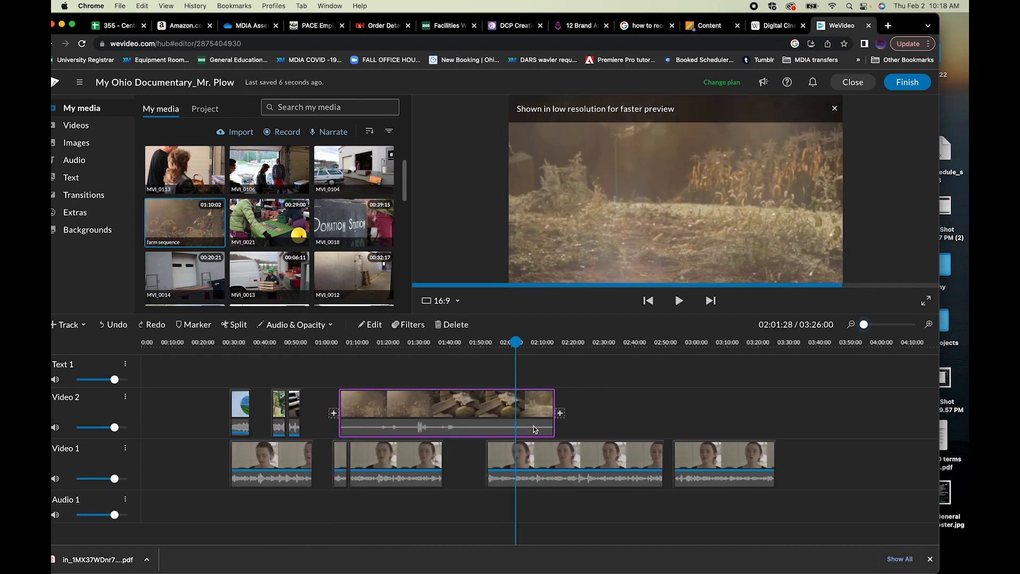
click(295, 323)
click(444, 407)
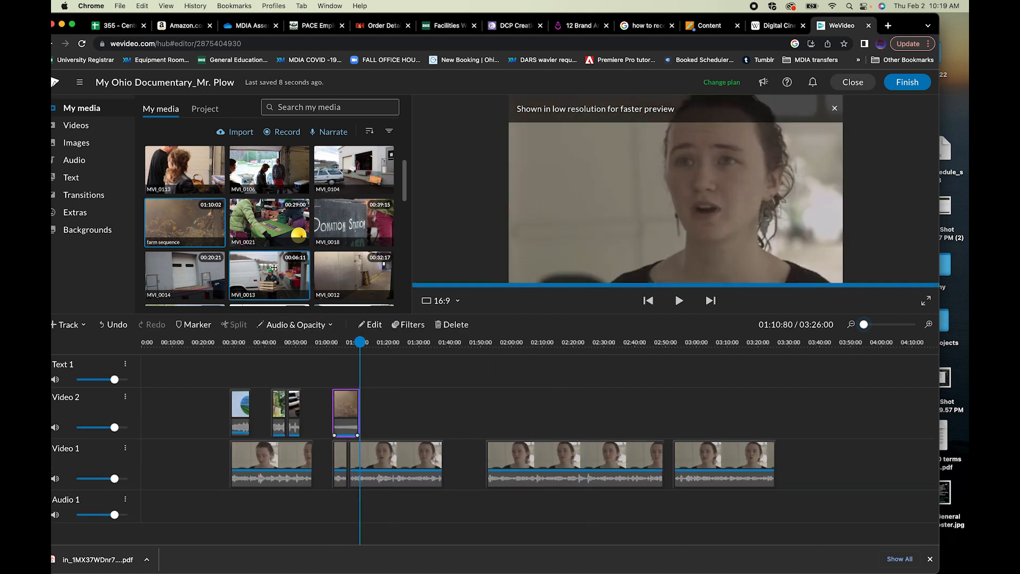
Step: Add the clipsfrom docs clip to Video 2 directly after the farm sequence clip
scroll(250, 181, up, 2)
scroll(250, 181, down, 10)
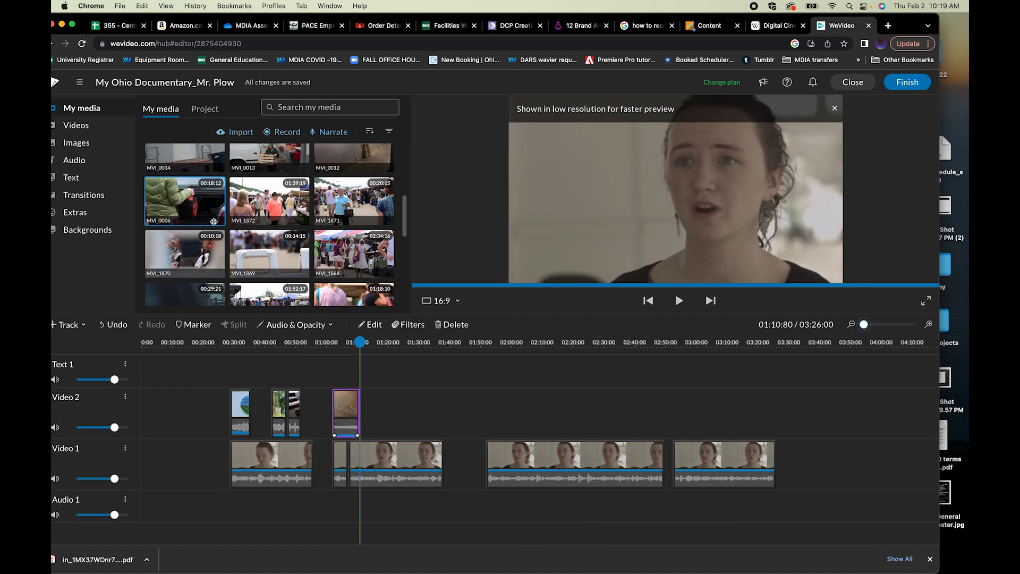
drag(359, 265, 376, 402)
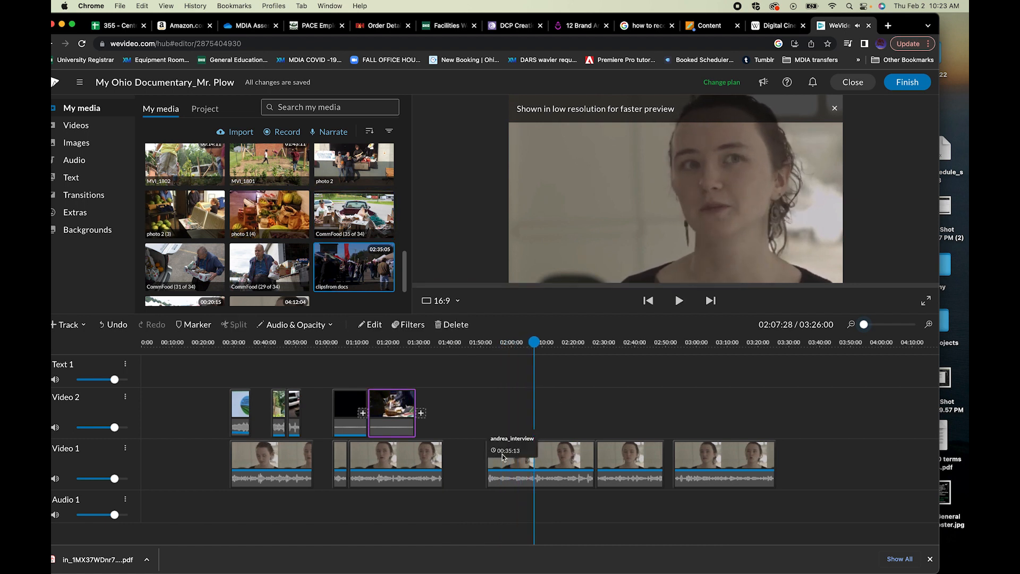
Step: Trim the start of the third interview section to about 2:00 and add the MVI_0021 clip above it on Video 2
drag(487, 455, 514, 454)
scroll(269, 223, down, 5)
drag(269, 198, 556, 411)
Step: Show the MVI_0021 clip's audio level, lower its volume, and shorten the clip to about 7 seconds starting at 2:00
click(295, 324)
click(298, 210)
drag(624, 342, 514, 342)
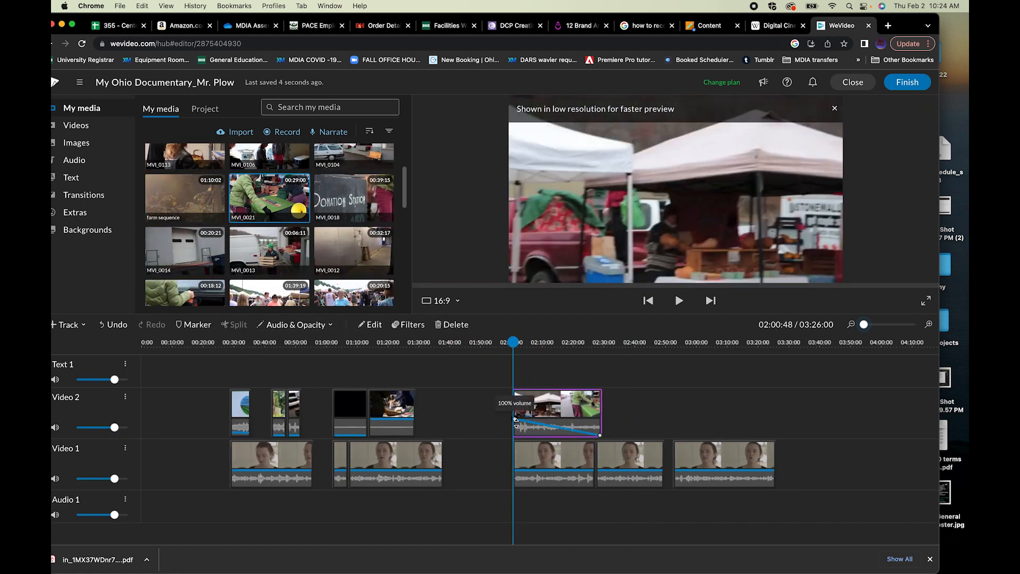
drag(599, 412, 527, 411)
click(571, 235)
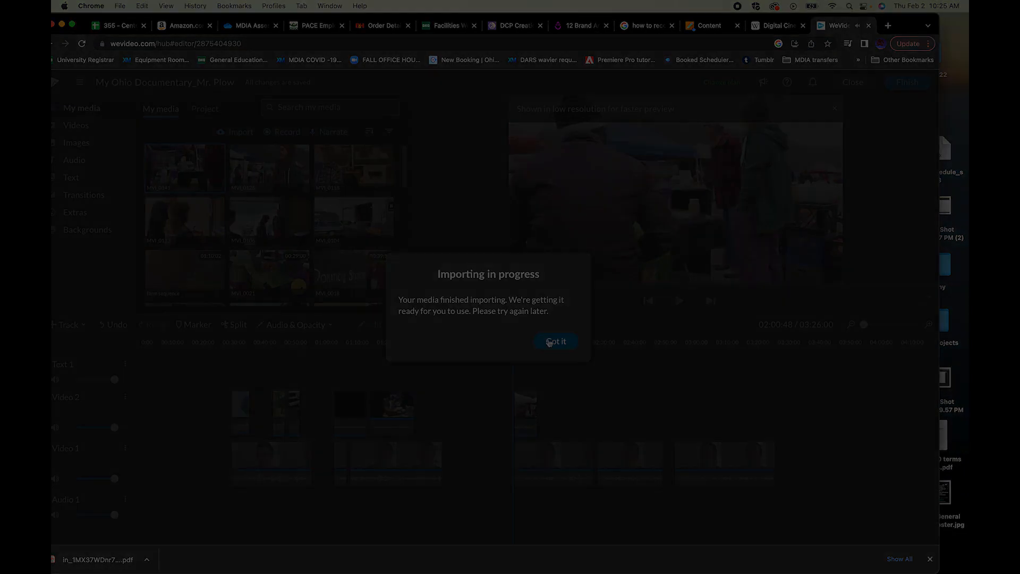